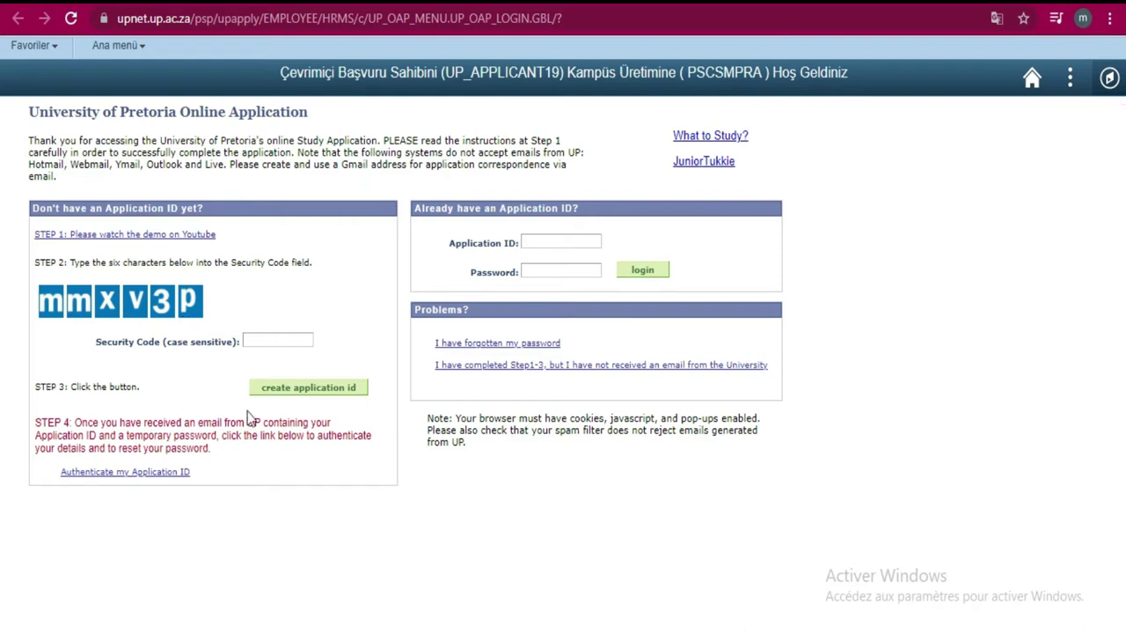
- Enter the six-character security code from the image and submit it to create an application ID
{"action": "left_click", "coordinate": [271, 340]}
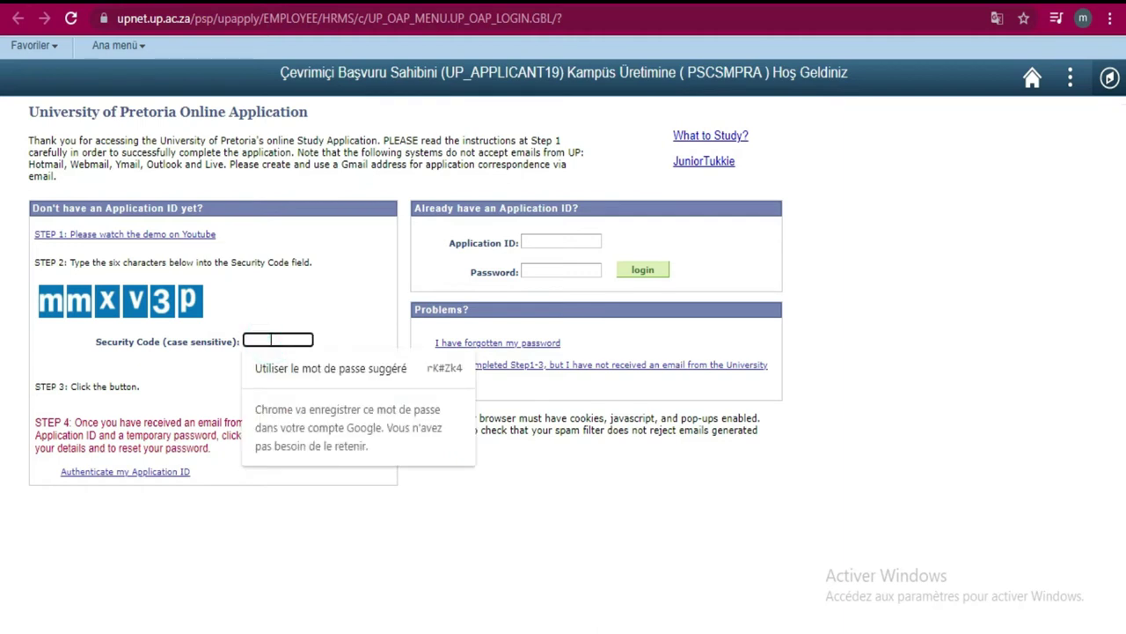
{"action": "type", "text": "mmxv3p"}
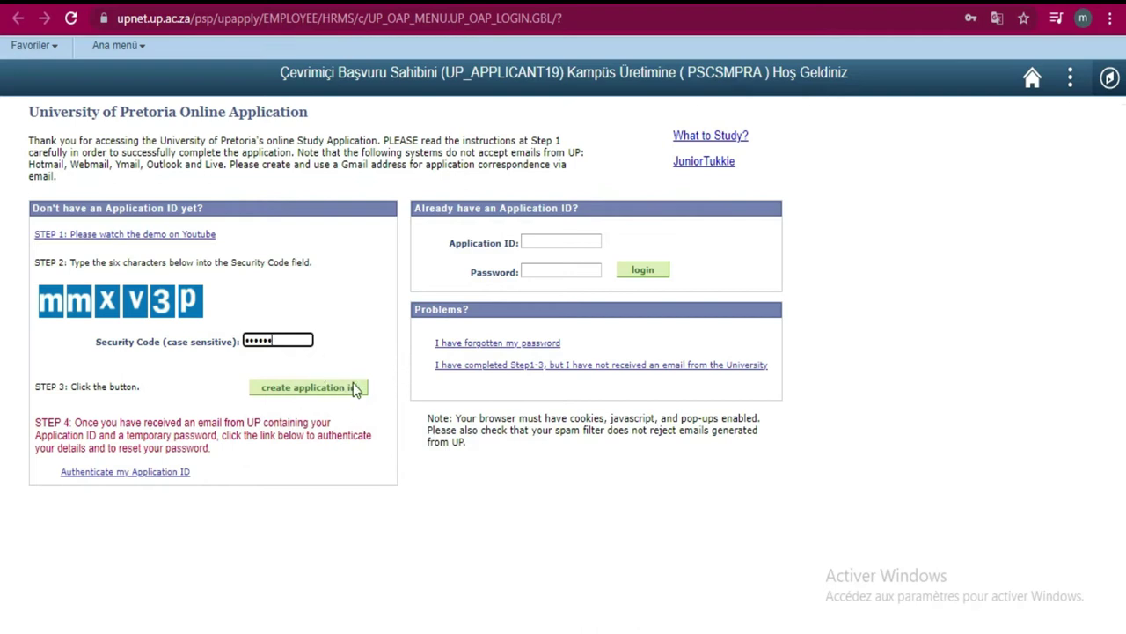
{"action": "left_click", "coordinate": [329, 385]}
{"action": "left_click", "coordinate": [312, 389]}
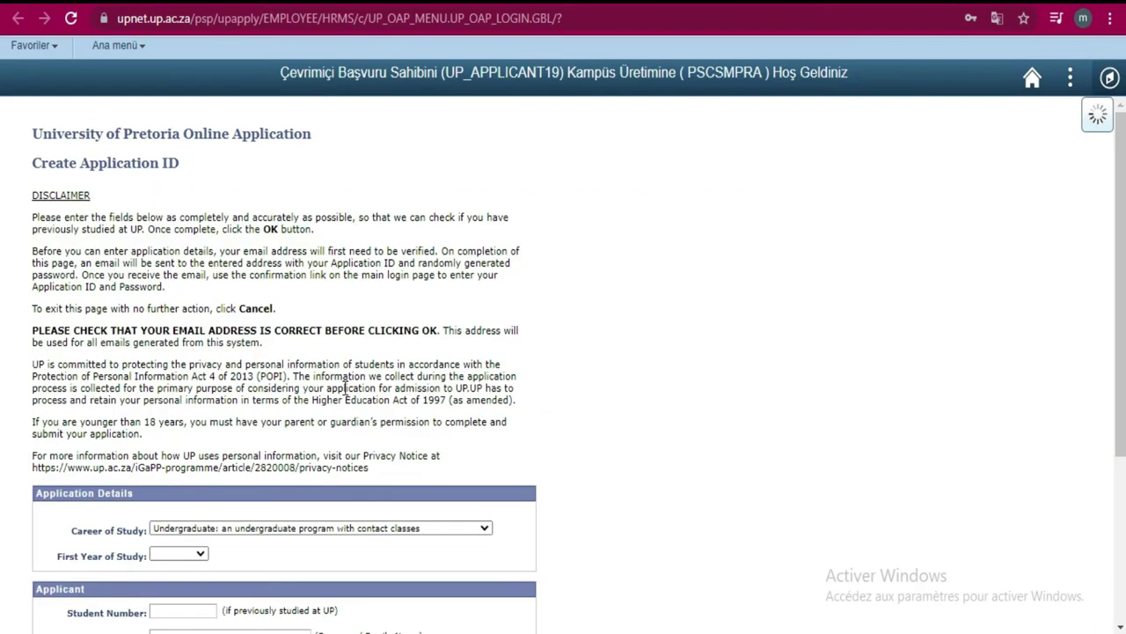
- Scroll down the Create Application ID form to the Application Details and Applicant sections
{"action": "scroll", "coordinate": [5, 264], "scroll_direction": "down", "scroll_amount": 3}
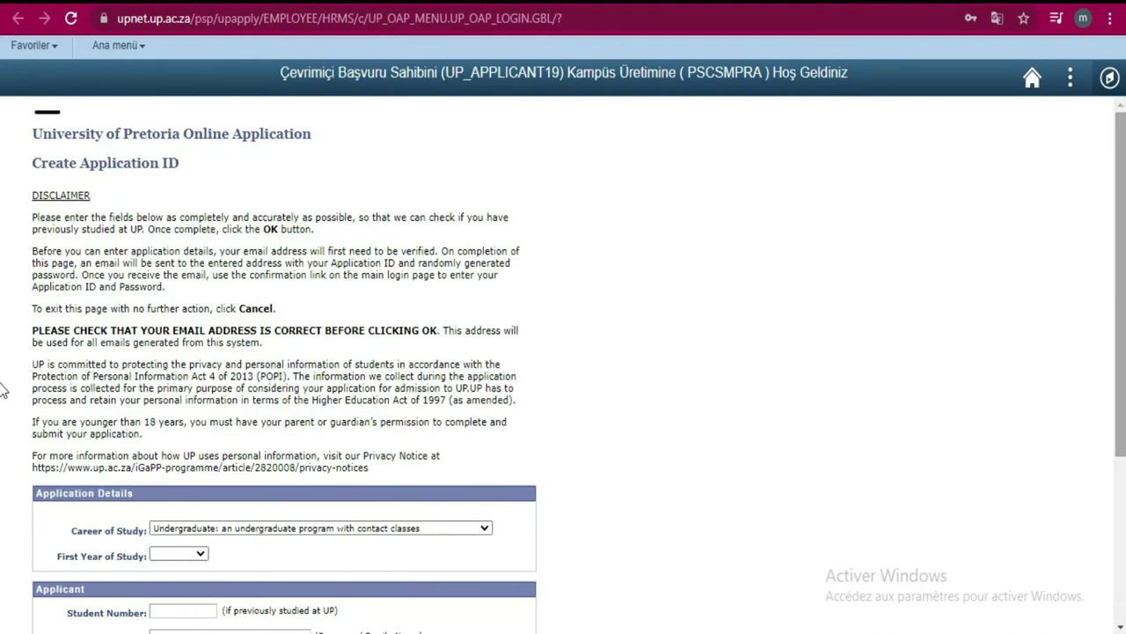
{"action": "scroll", "coordinate": [4, 389], "scroll_direction": "down", "scroll_amount": 3}
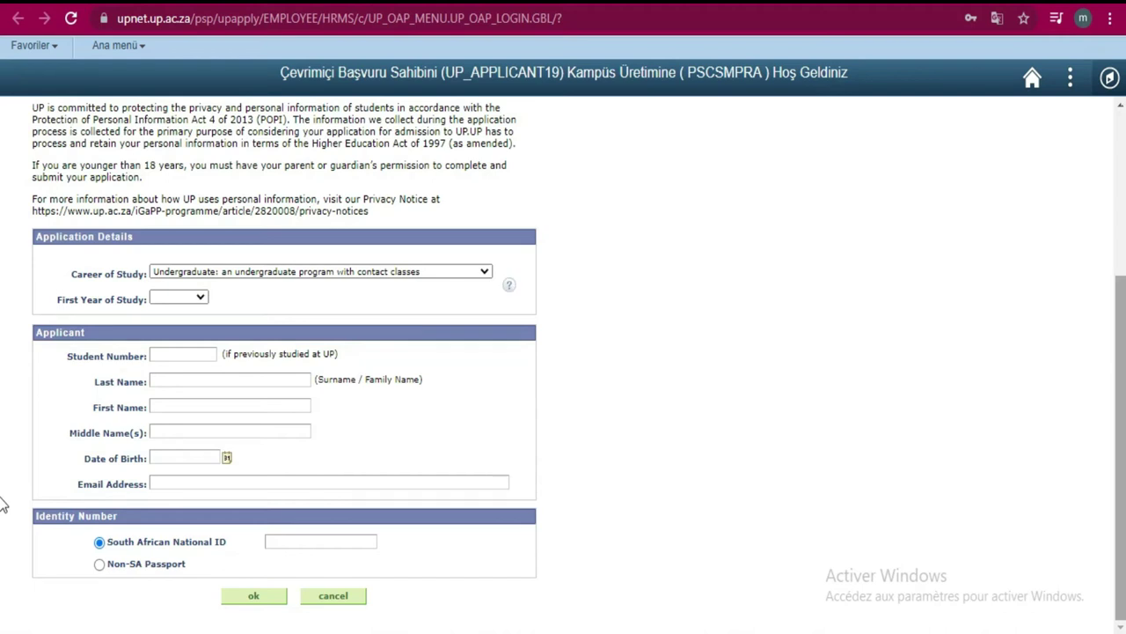
{"action": "mouse_move", "coordinate": [1122, 503]}
{"action": "left_mouse_down"}
{"action": "mouse_move", "coordinate": [1122, 334]}
{"action": "mouse_move", "coordinate": [1123, 502]}
{"action": "left_mouse_up"}
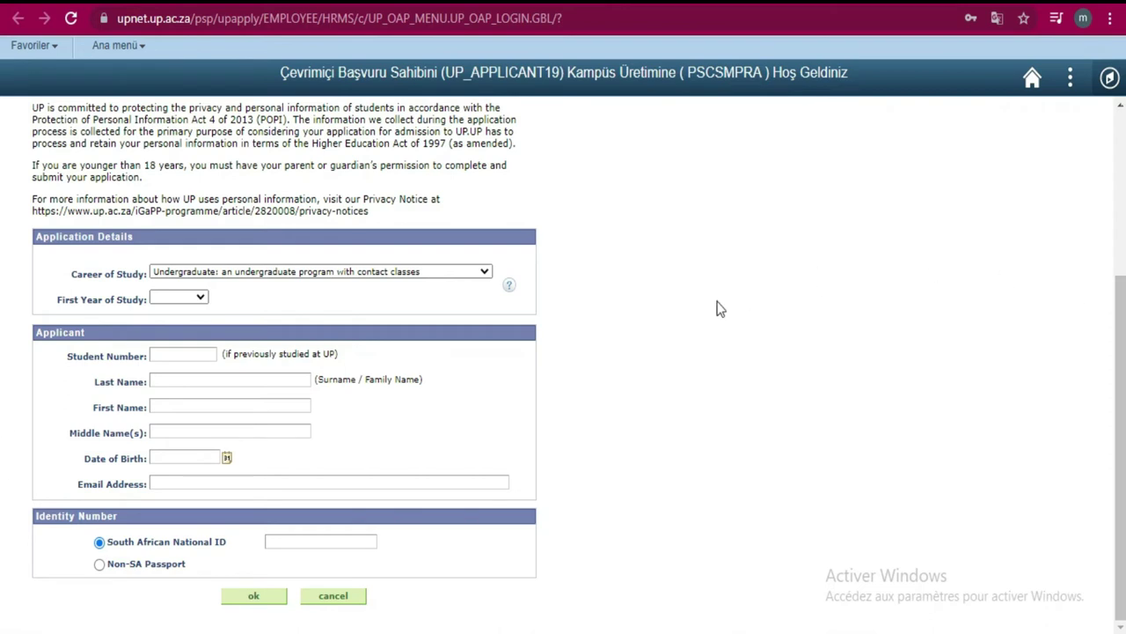
- Choose Undergraduate as Career of Study and 2021 as First Year of Study
{"action": "left_click", "coordinate": [442, 272]}
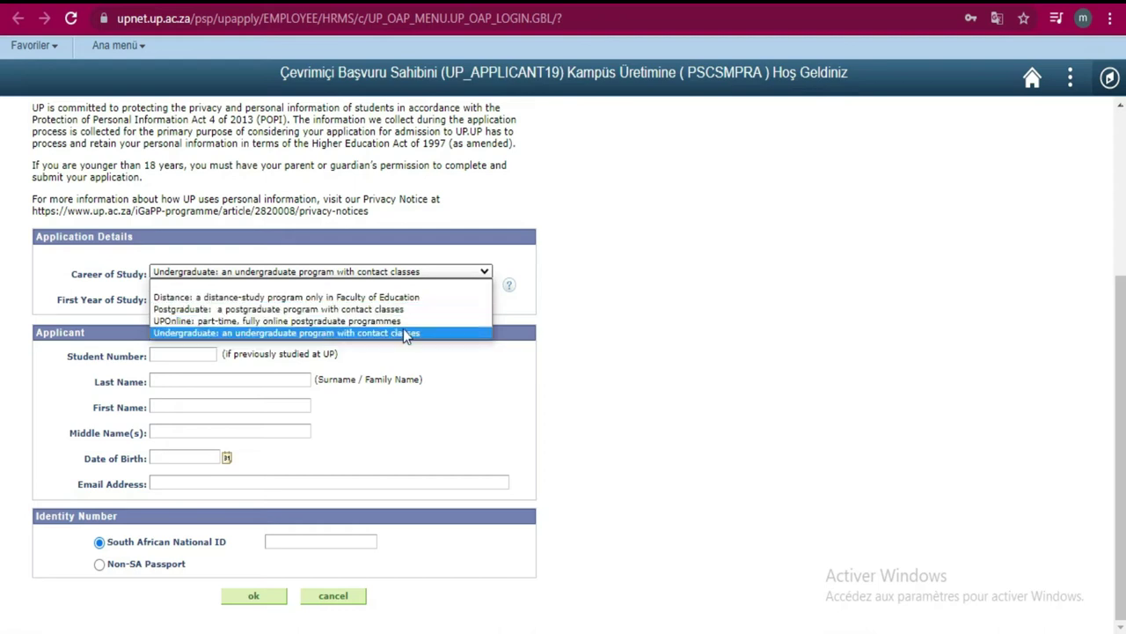
{"action": "left_click", "coordinate": [407, 334]}
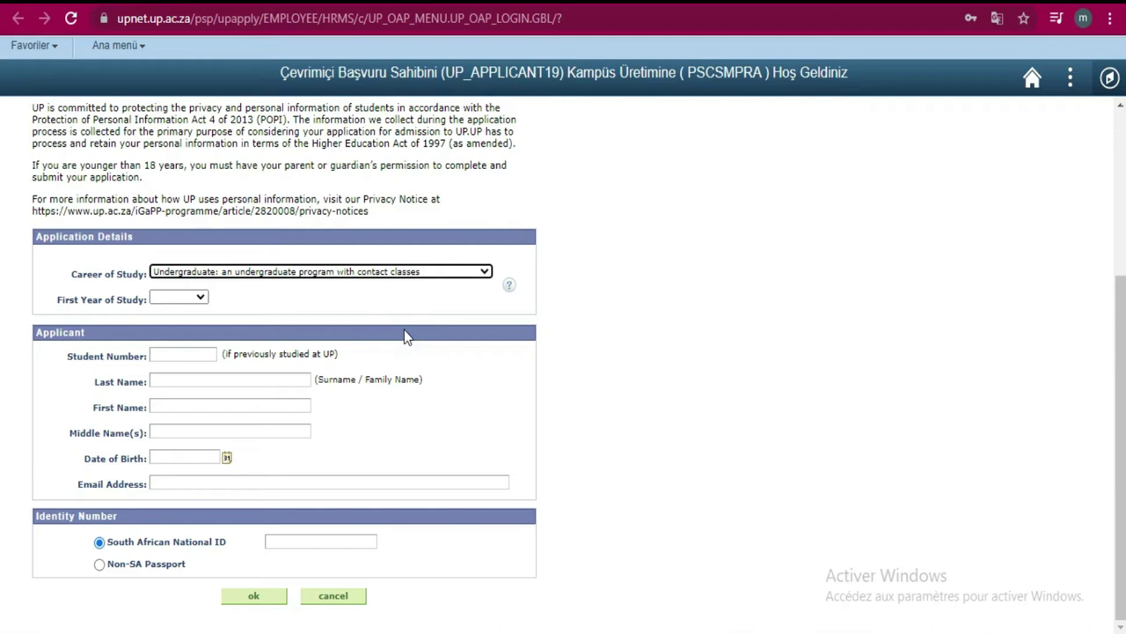
{"action": "left_click", "coordinate": [202, 299]}
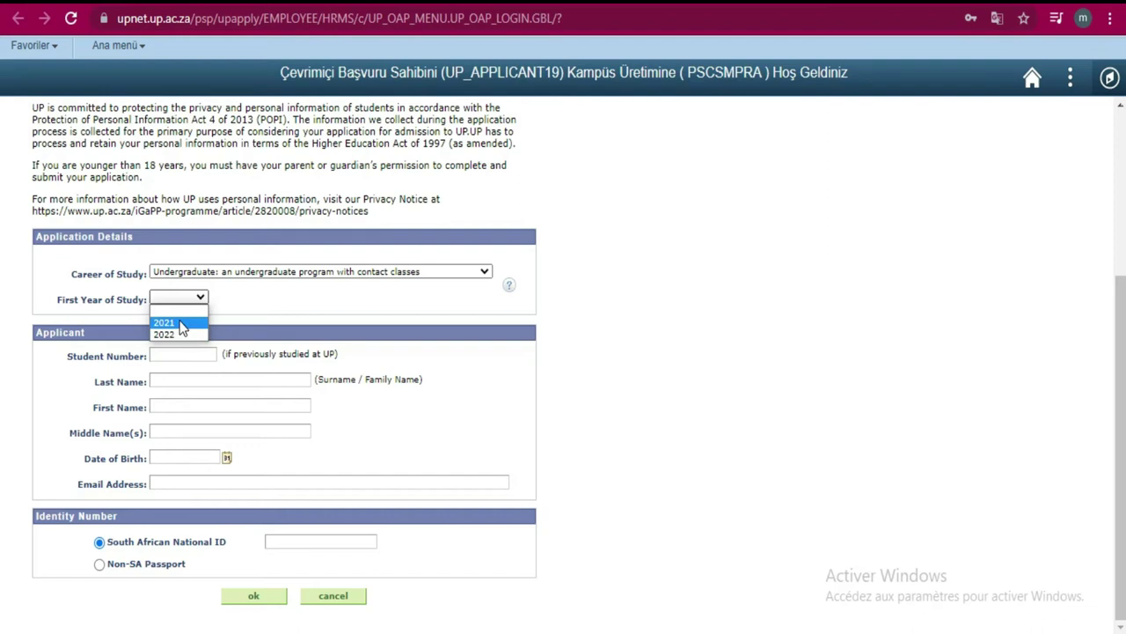
{"action": "left_click", "coordinate": [180, 323]}
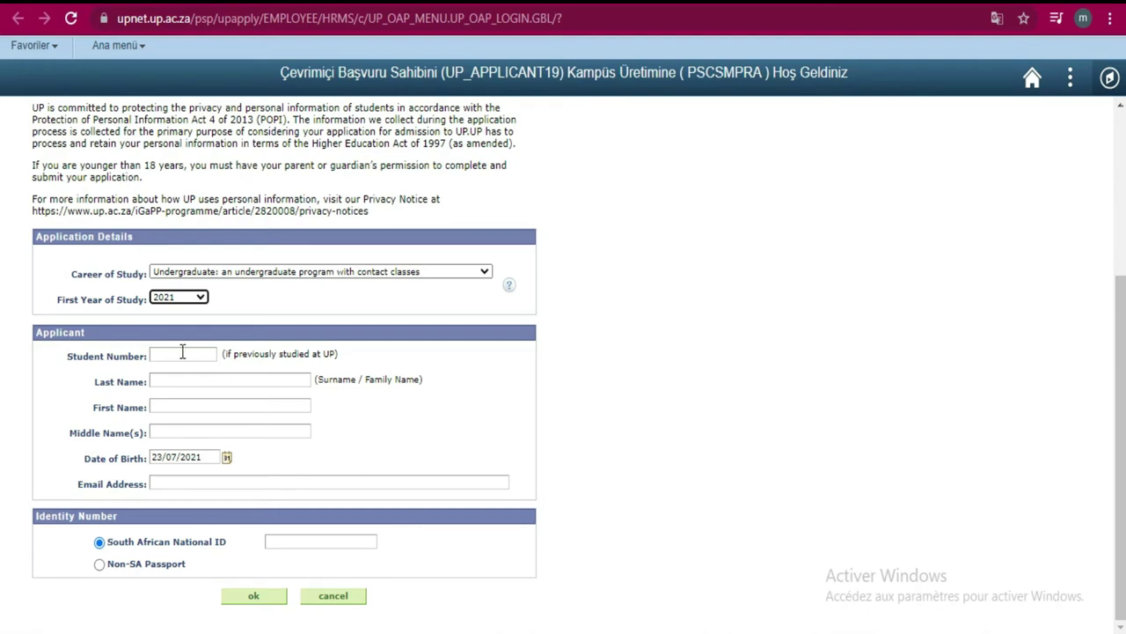
- Dismiss the autofill suggestions and enter the applicant's last name
{"action": "left_click", "coordinate": [183, 353]}
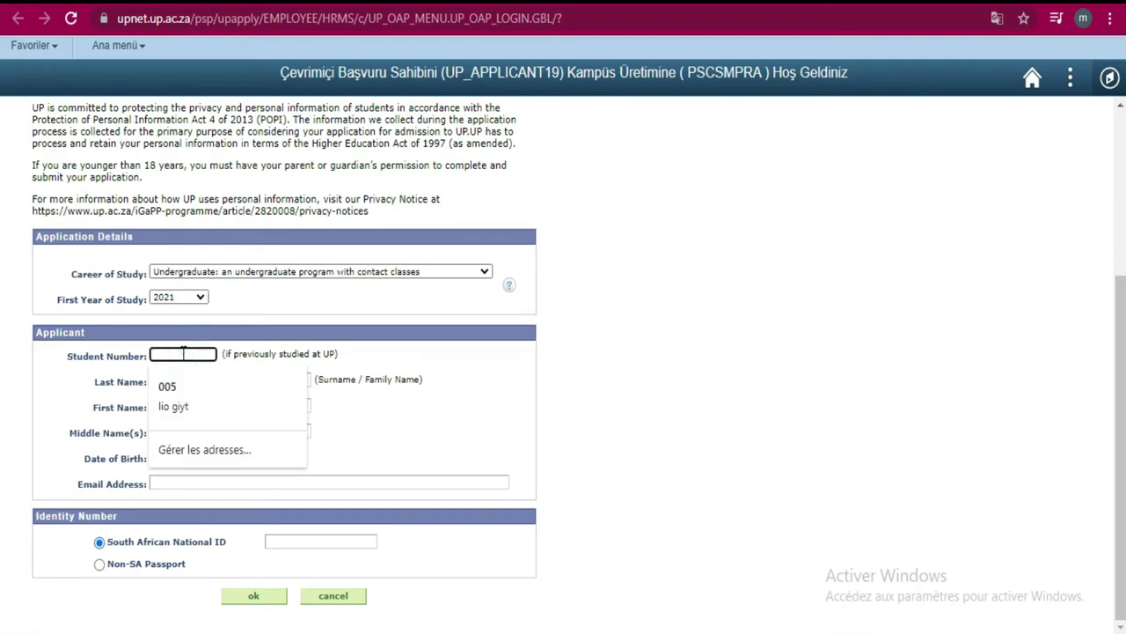
{"action": "left_click", "coordinate": [30, 391]}
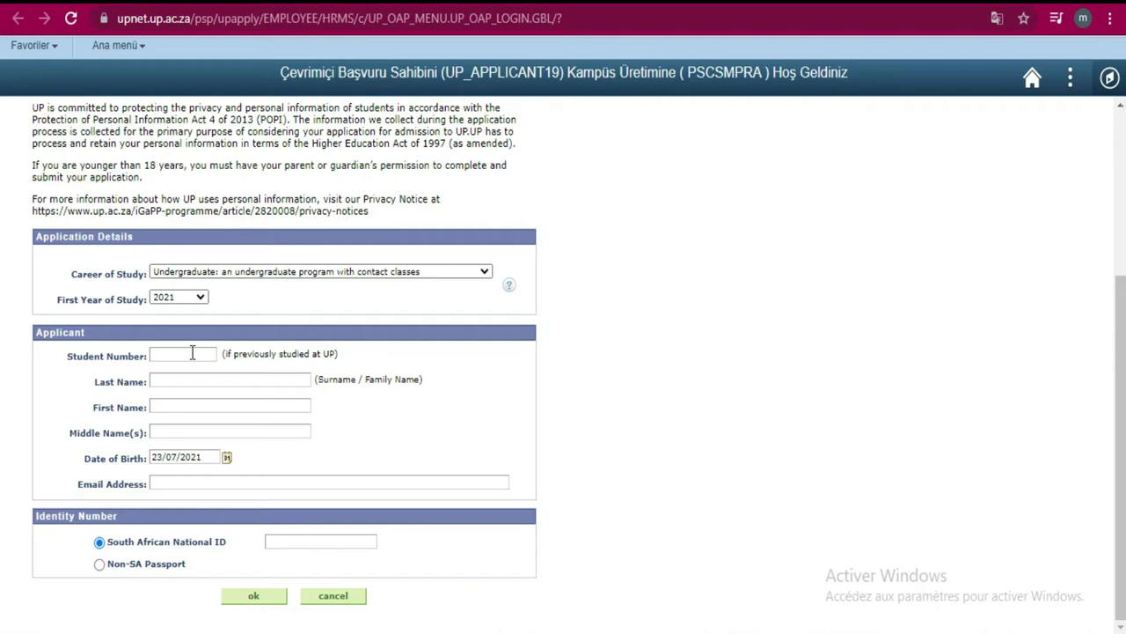
{"action": "left_click", "coordinate": [203, 377]}
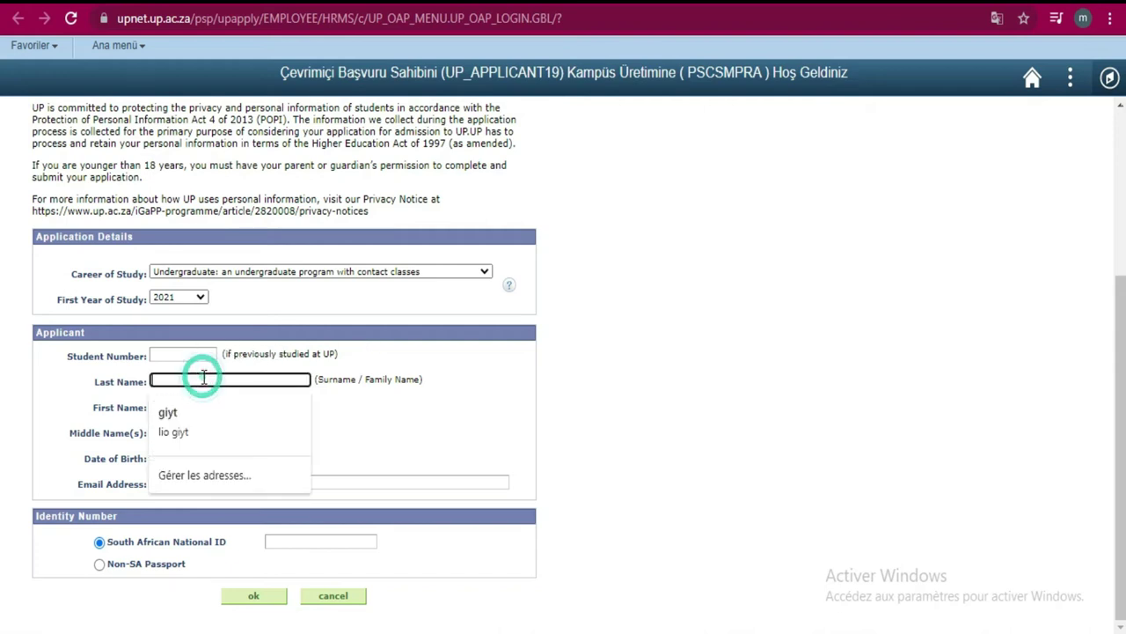
{"action": "type", "text": "ghgyt"}
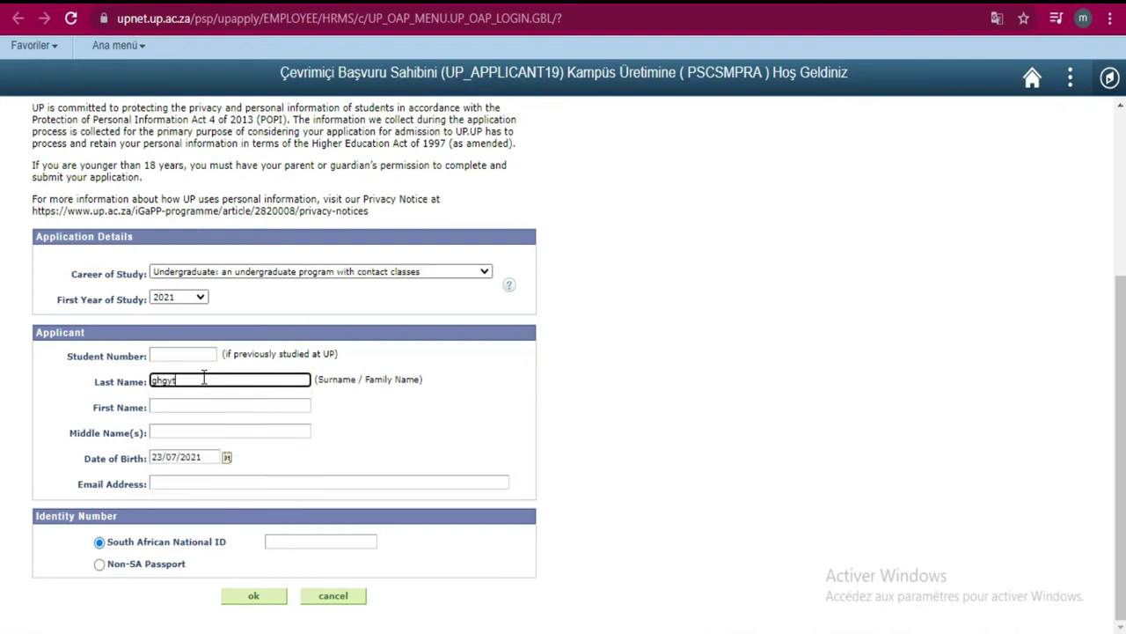
{"action": "key", "text": "BackSpace"}
{"action": "key", "text": "BackSpace"}
{"action": "key", "text": "BackSpace"}
{"action": "key", "text": "BackSpace"}
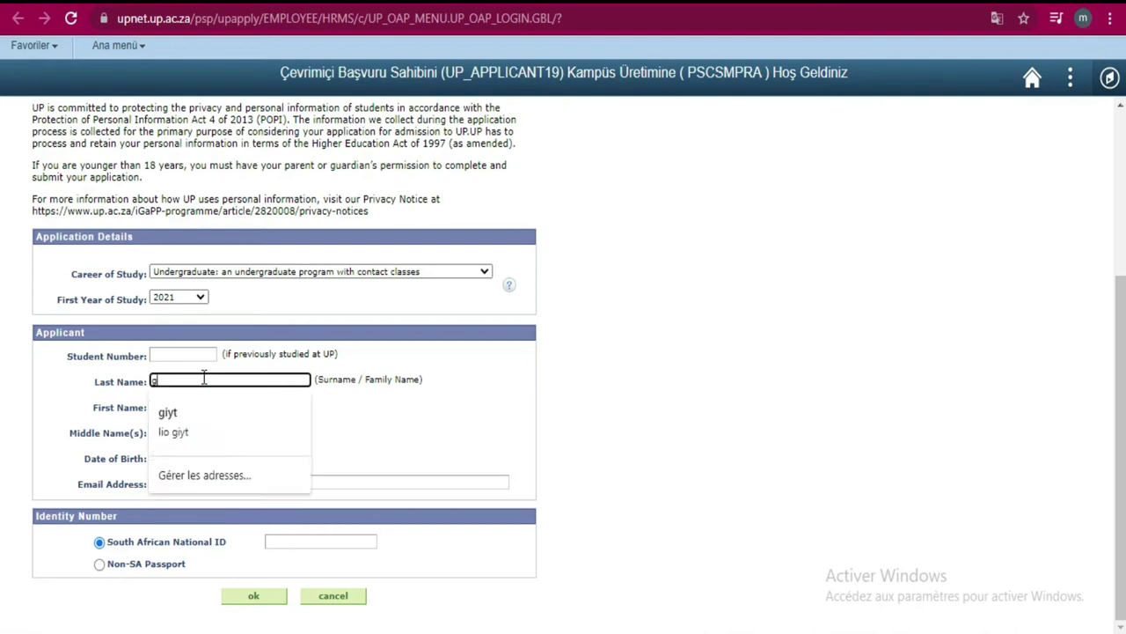
{"action": "type", "text": "iop"}
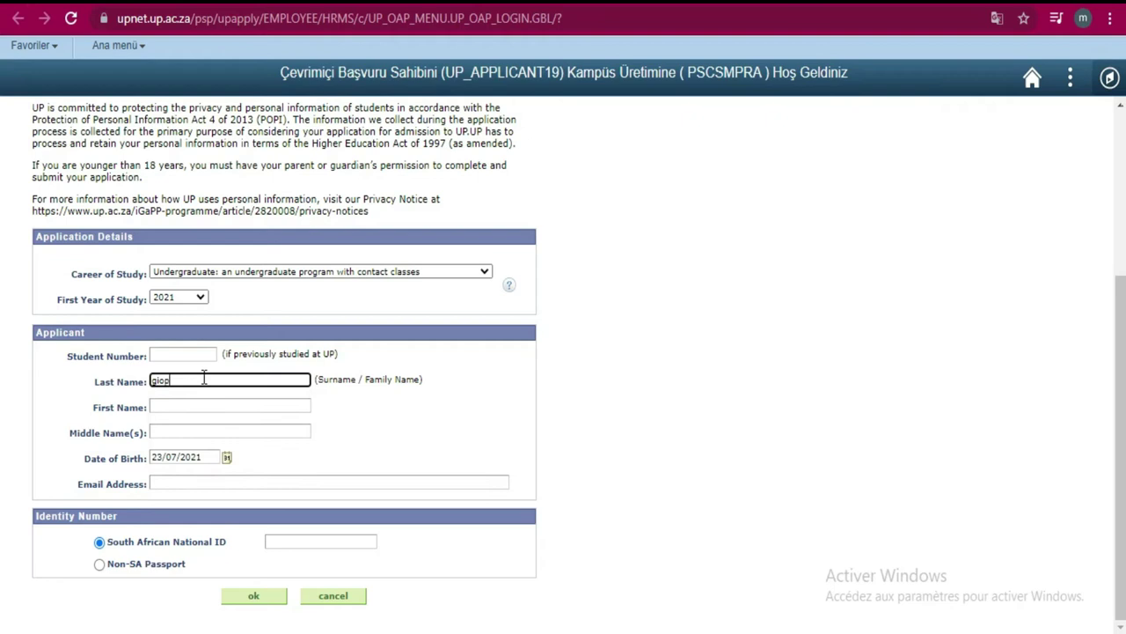
{"action": "type", "text": "y"}
- Enter the applicant's first and middle names and clear the auto-filled date of birth
{"action": "left_click", "coordinate": [202, 404]}
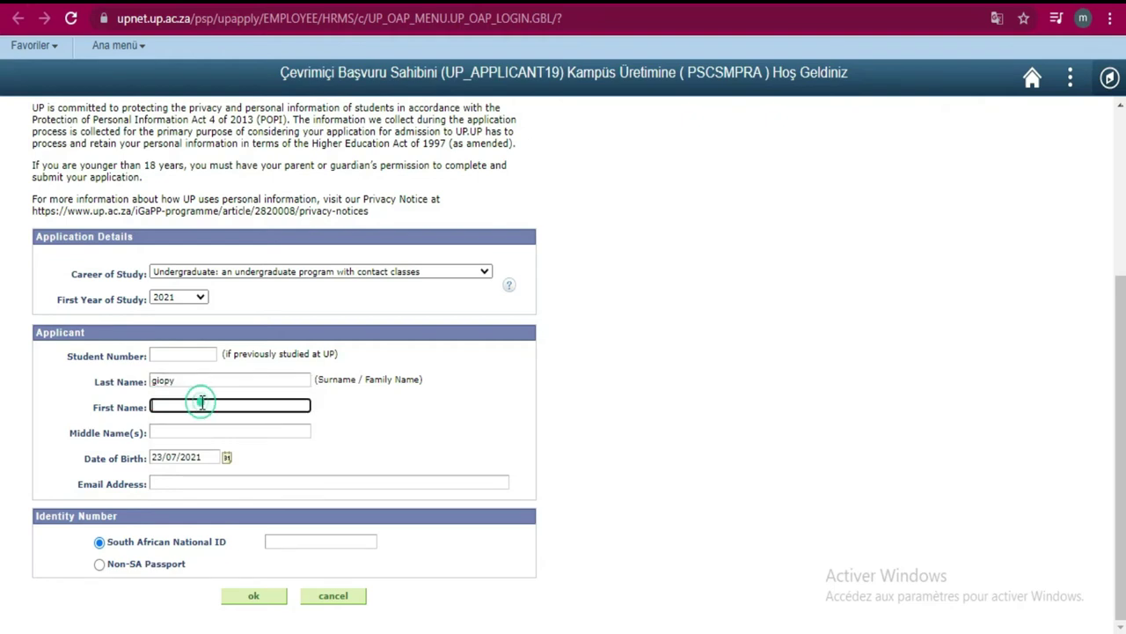
{"action": "type", "text": "niouyt"}
{"action": "left_click", "coordinate": [205, 431]}
{"action": "type", "text": "kloi"}
{"action": "double_click", "coordinate": [205, 432]}
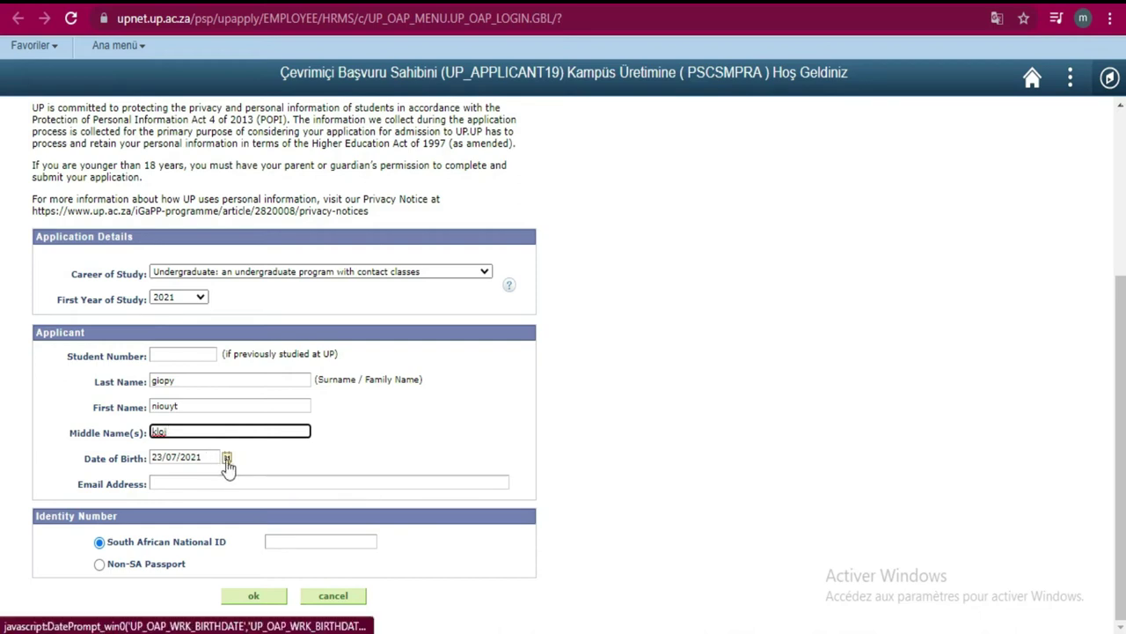
{"action": "left_click", "coordinate": [212, 457]}
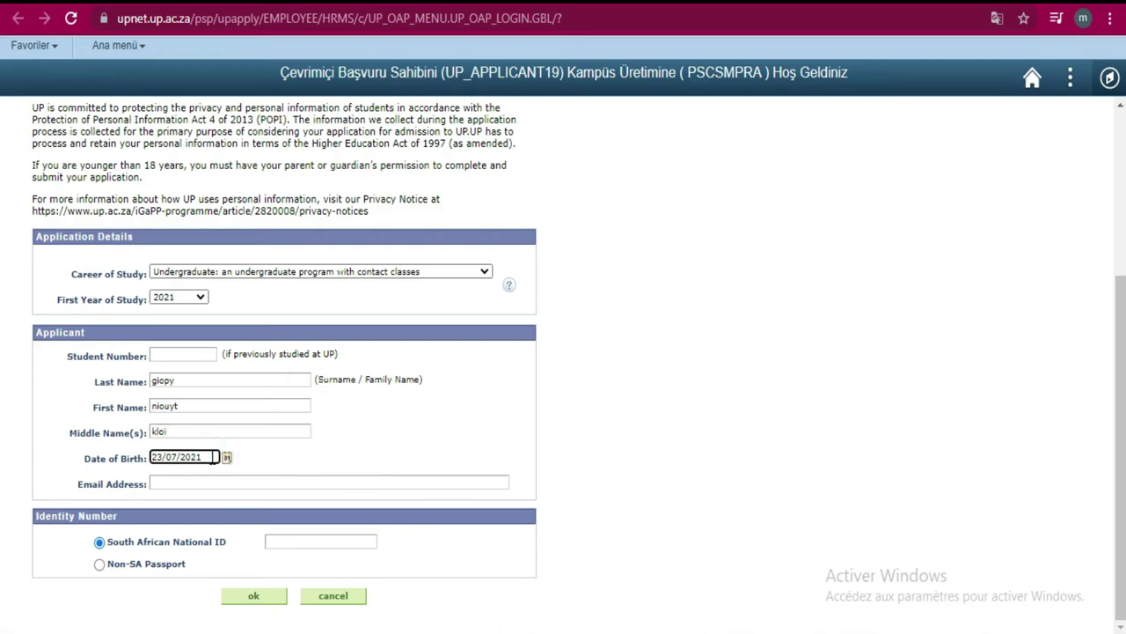
{"action": "key", "text": "BackSpace"}
{"action": "key", "text": "BackSpace"}
{"action": "key", "text": "BackSpace"}
{"action": "key", "text": "BackSpace"}
{"action": "key", "text": "BackSpace"}
{"action": "key", "text": "BackSpace"}
{"action": "key", "text": "BackSpace"}
{"action": "key", "text": "BackSpace"}
{"action": "key", "text": "BackSpace"}
- Enter the applicant's Gmail address and select Non-SA Passport as the identity type
{"action": "left_click", "coordinate": [212, 481]}
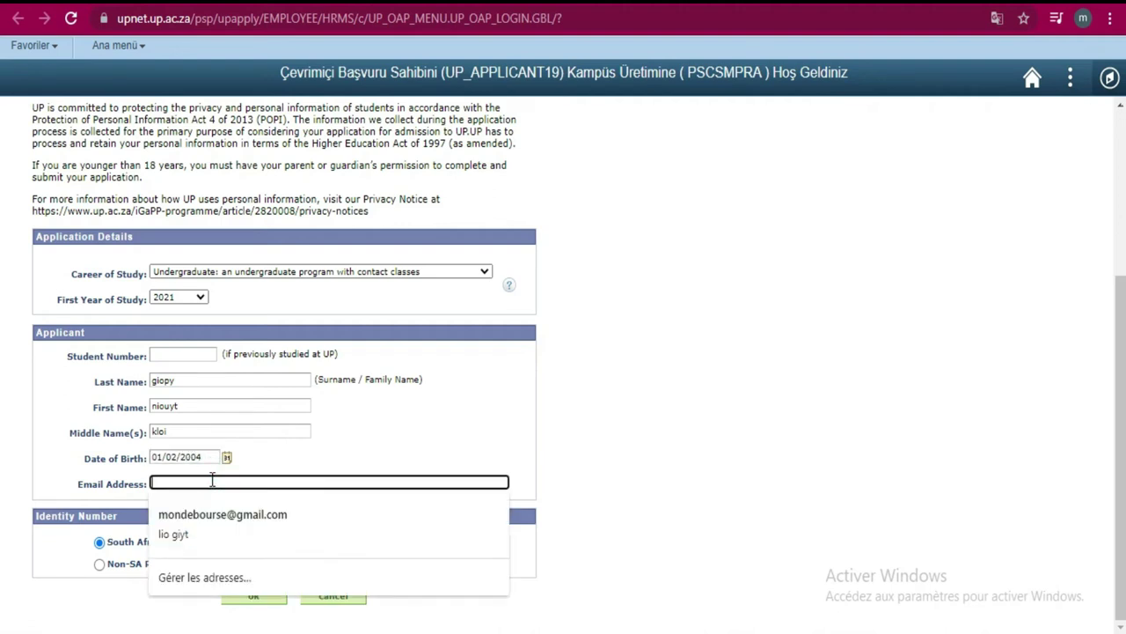
{"action": "left_click", "coordinate": [212, 480]}
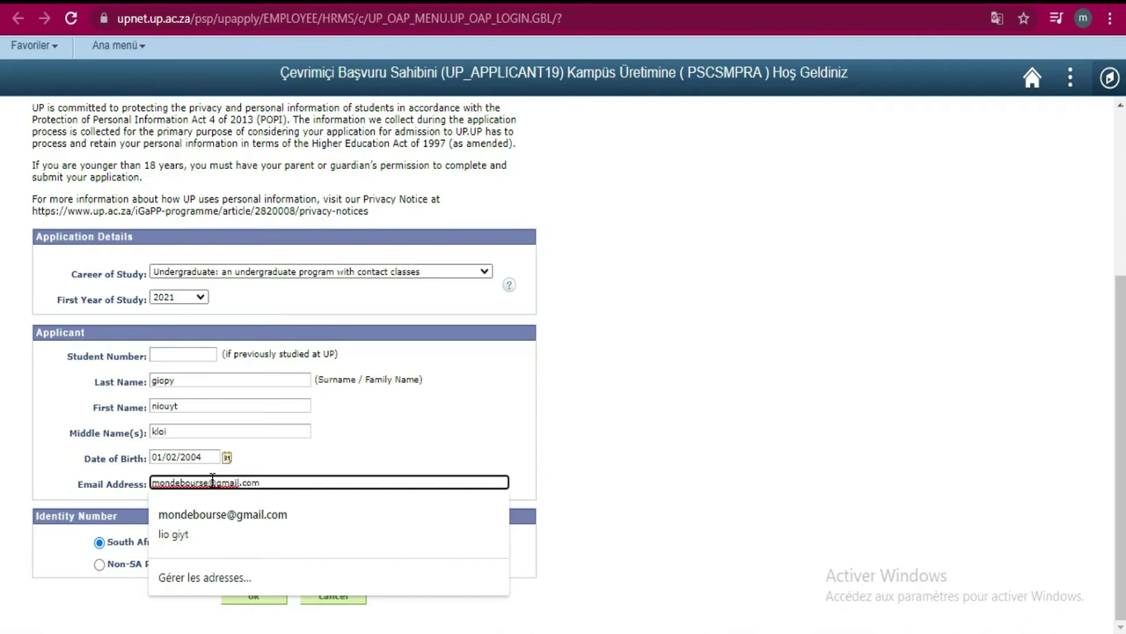
{"action": "key", "text": "Tab"}
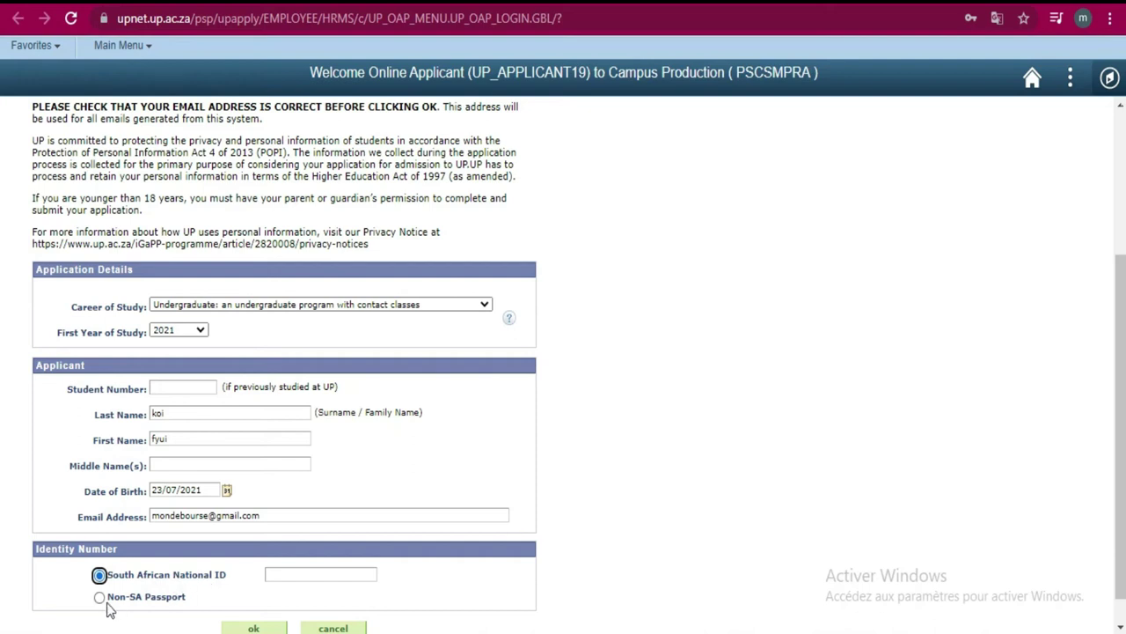
{"action": "left_click", "coordinate": [101, 601]}
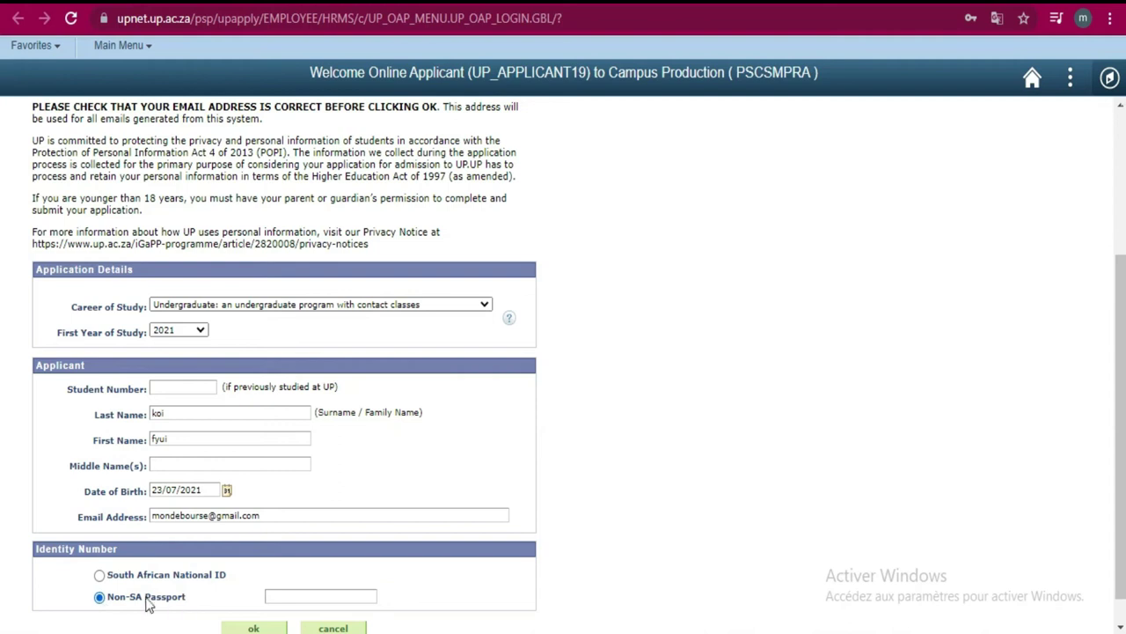
- Enter the applicant's passport number in the Non-SA Passport field
{"action": "left_click", "coordinate": [307, 592]}
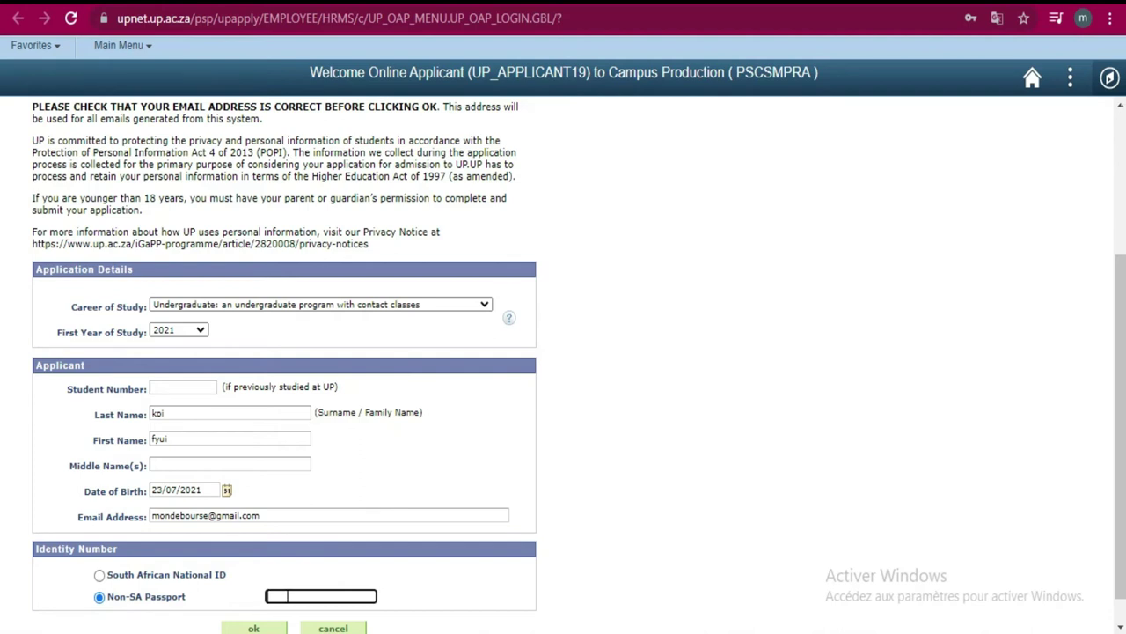
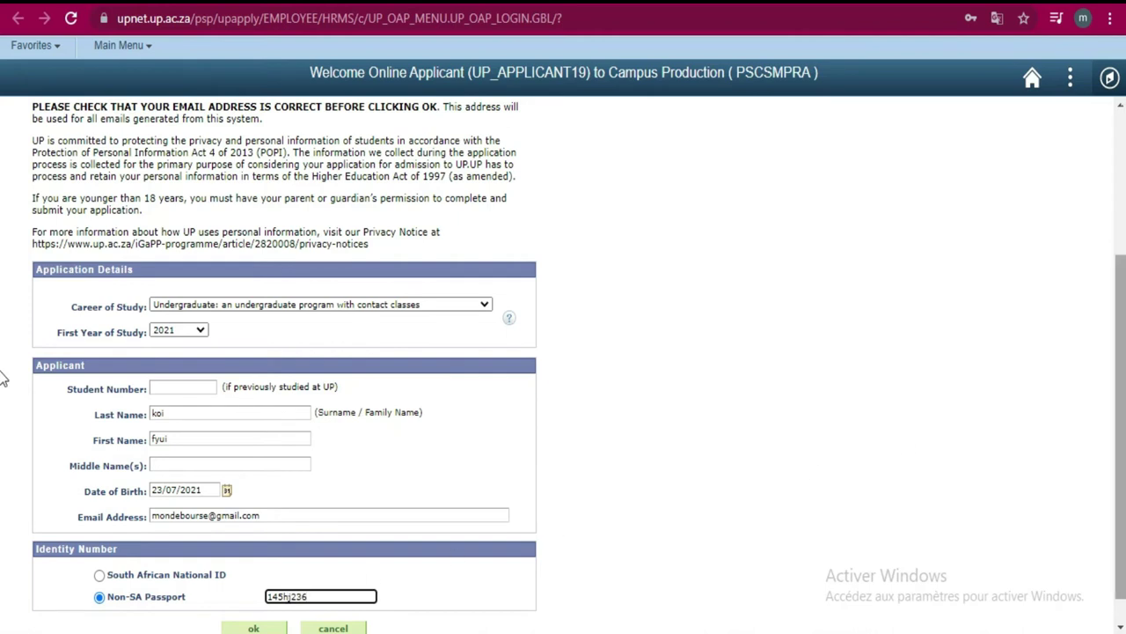
{"action": "scroll", "coordinate": [5, 414], "scroll_direction": "down", "scroll_amount": 1}
- Submit the application details and confirm them on the confirmation page
{"action": "left_click", "coordinate": [282, 597]}
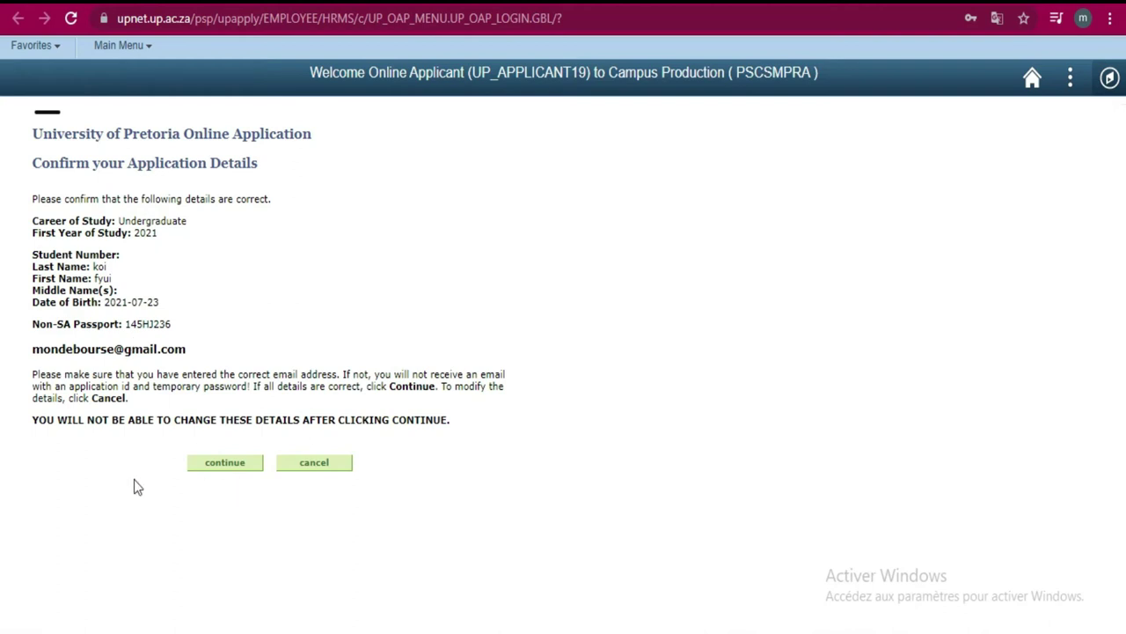
{"action": "left_click", "coordinate": [232, 463]}
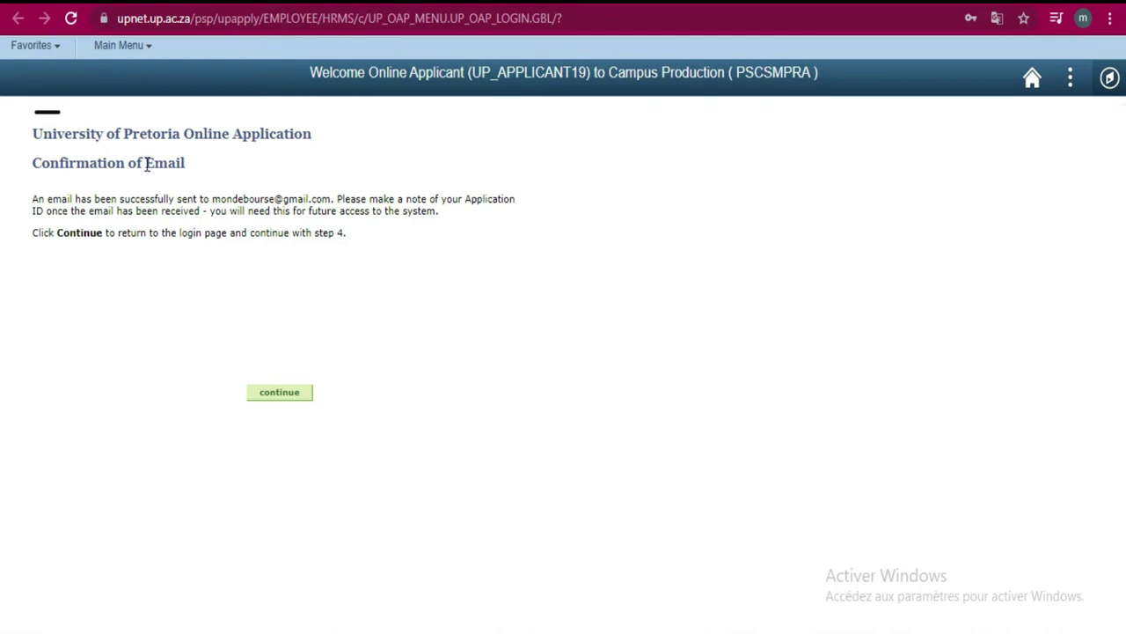
- Return to the login page, select the login fields, and open a new browser tab
{"action": "left_click", "coordinate": [294, 398]}
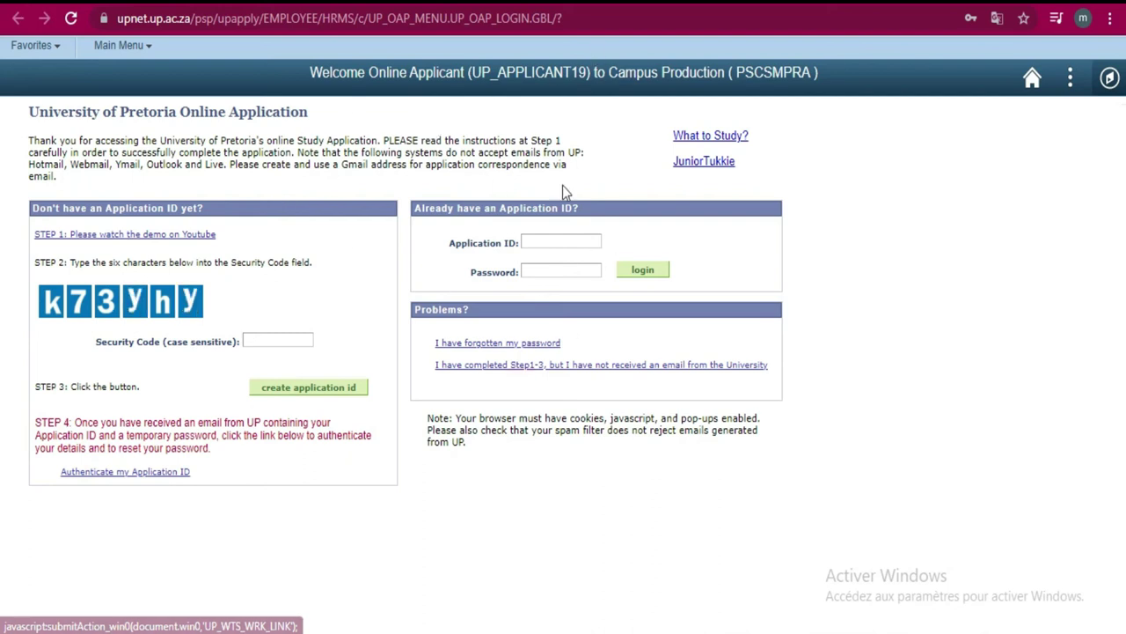
{"action": "left_click", "coordinate": [561, 242]}
{"action": "left_click", "coordinate": [558, 269]}
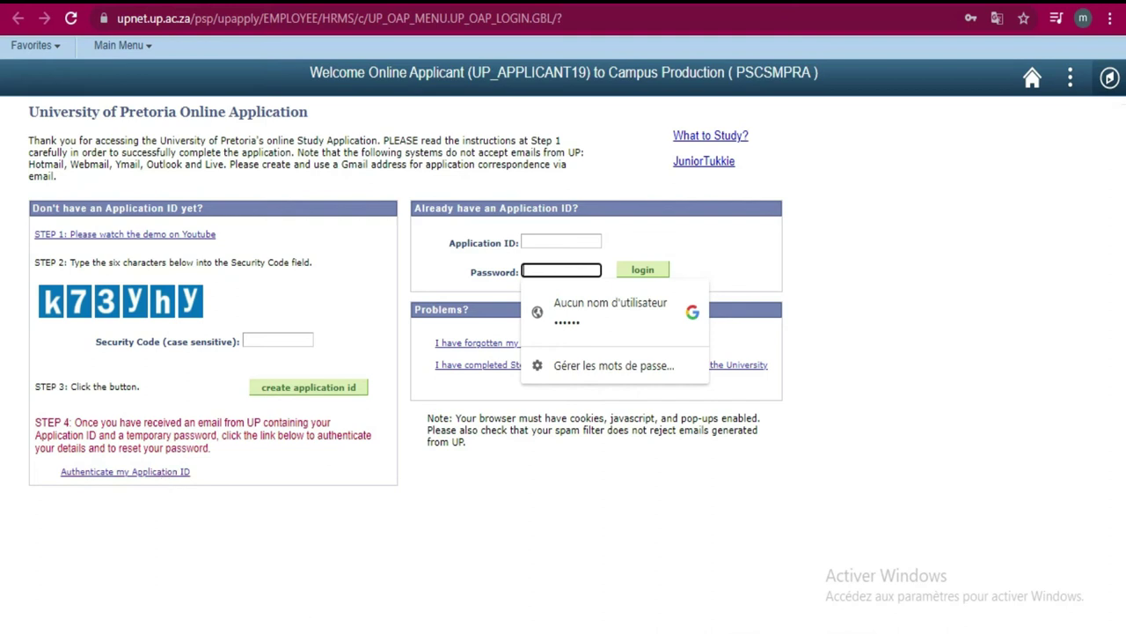
{"action": "key", "text": "ctrl+t"}
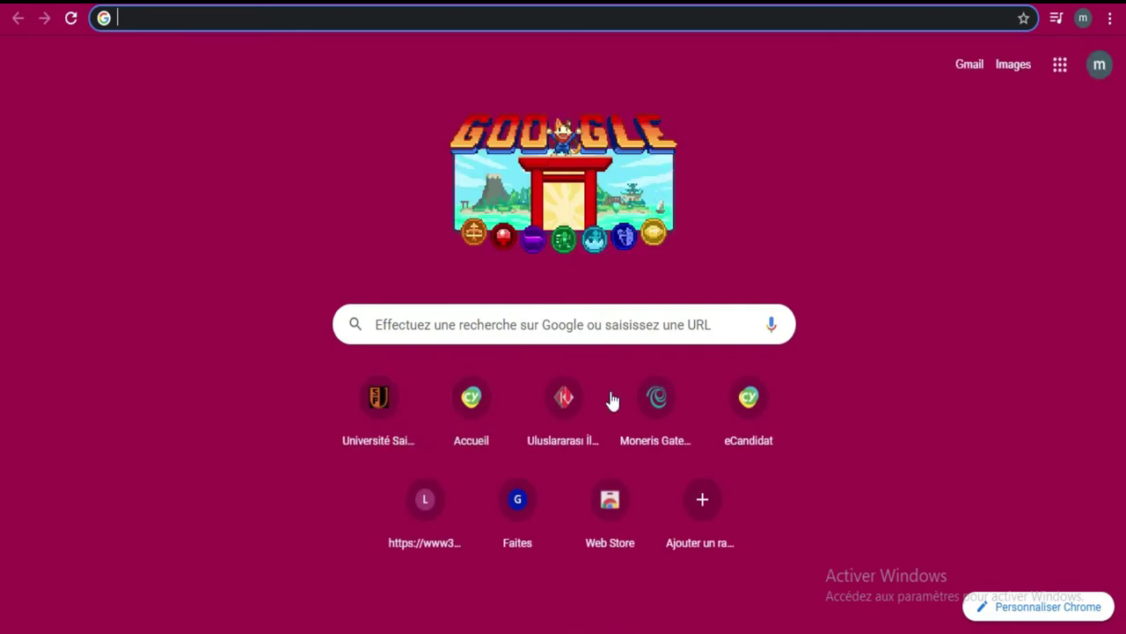
- Open Gmail from the Google new tab page
{"action": "left_click", "coordinate": [963, 70]}
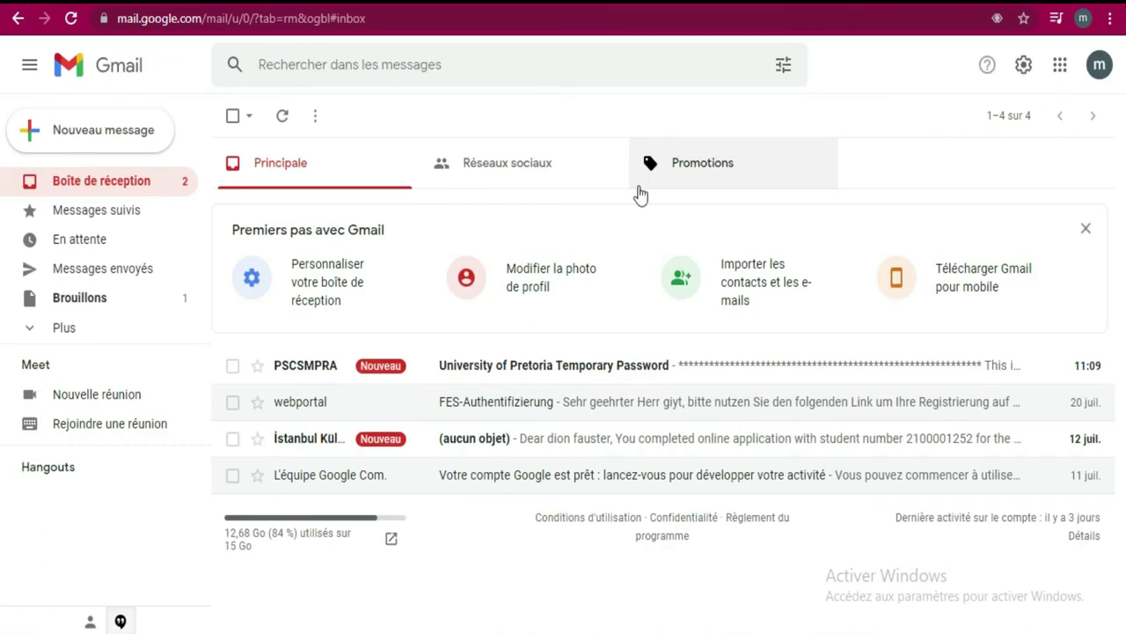
- Open the University of Pretoria Temporary Password email and look over its application ID text
{"action": "left_click", "coordinate": [628, 361]}
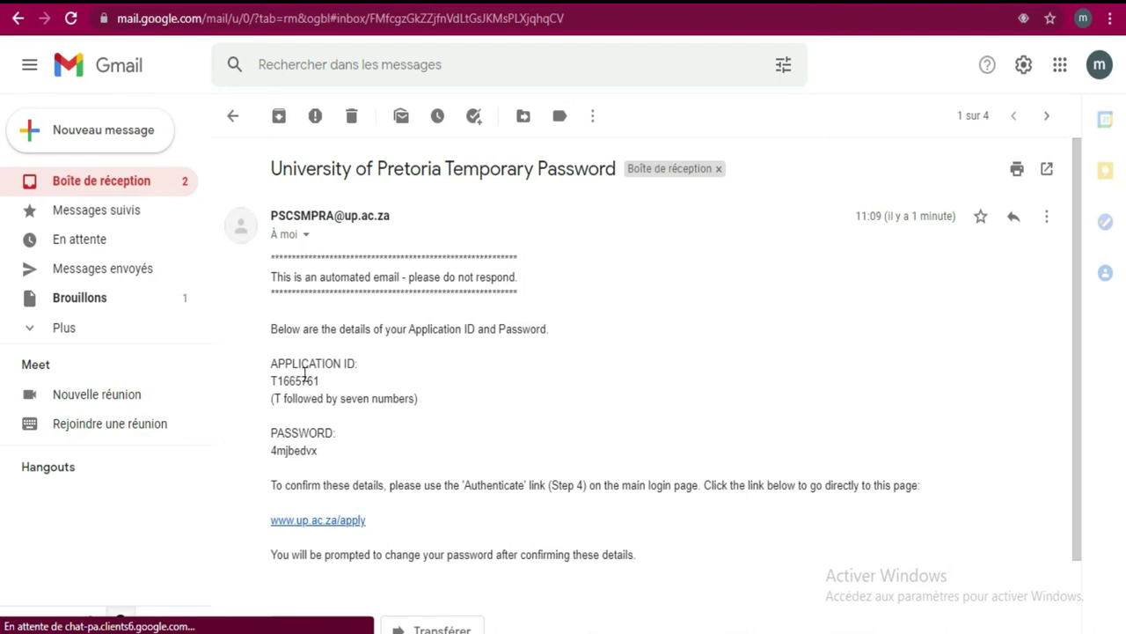
{"action": "left_click_drag", "start_coordinate": [267, 379], "coordinate": [436, 352]}
{"action": "left_click", "coordinate": [502, 368]}
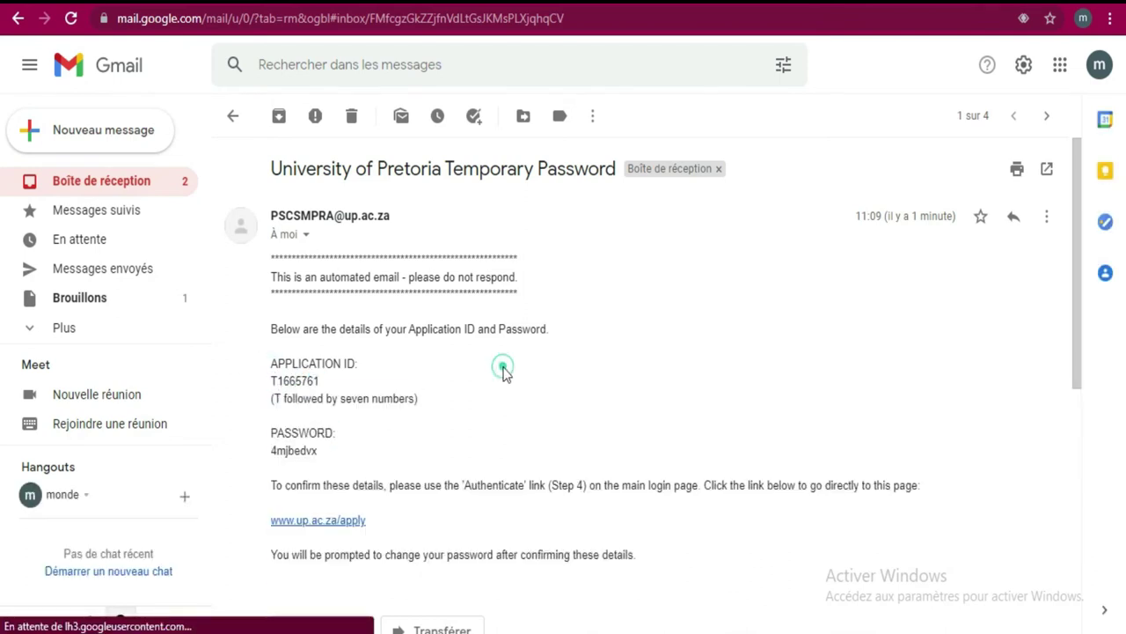
{"action": "left_click", "coordinate": [324, 381]}
{"action": "mouse_move", "coordinate": [324, 381]}
{"action": "left_mouse_down"}
{"action": "mouse_move", "coordinate": [264, 380]}
{"action": "mouse_move", "coordinate": [320, 381]}
{"action": "left_mouse_up"}
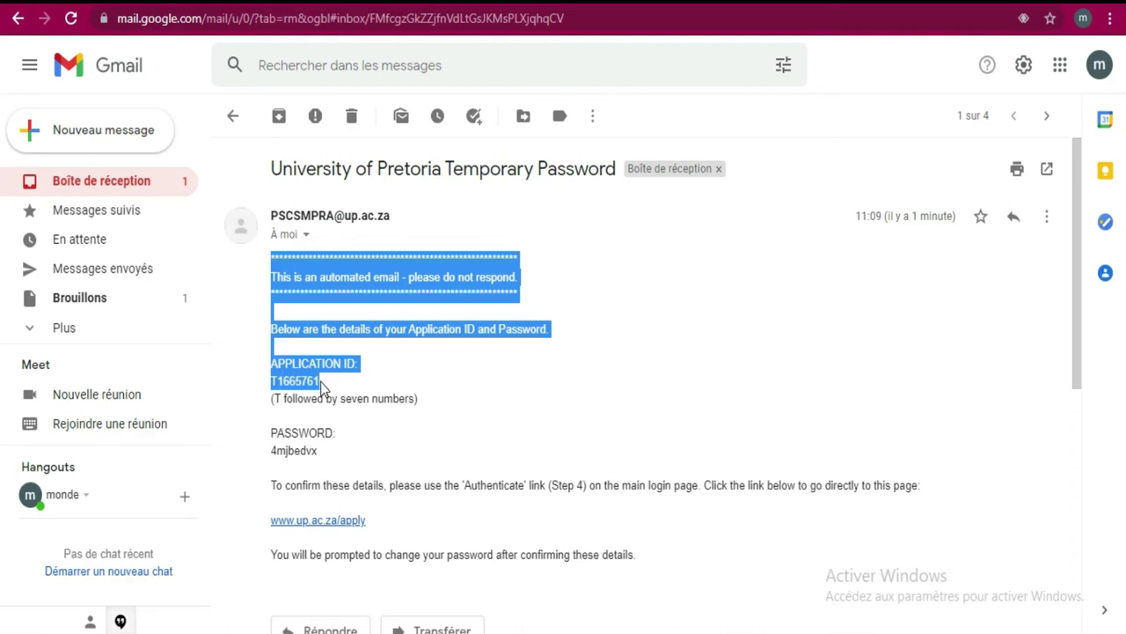
{"action": "left_click", "coordinate": [652, 368]}
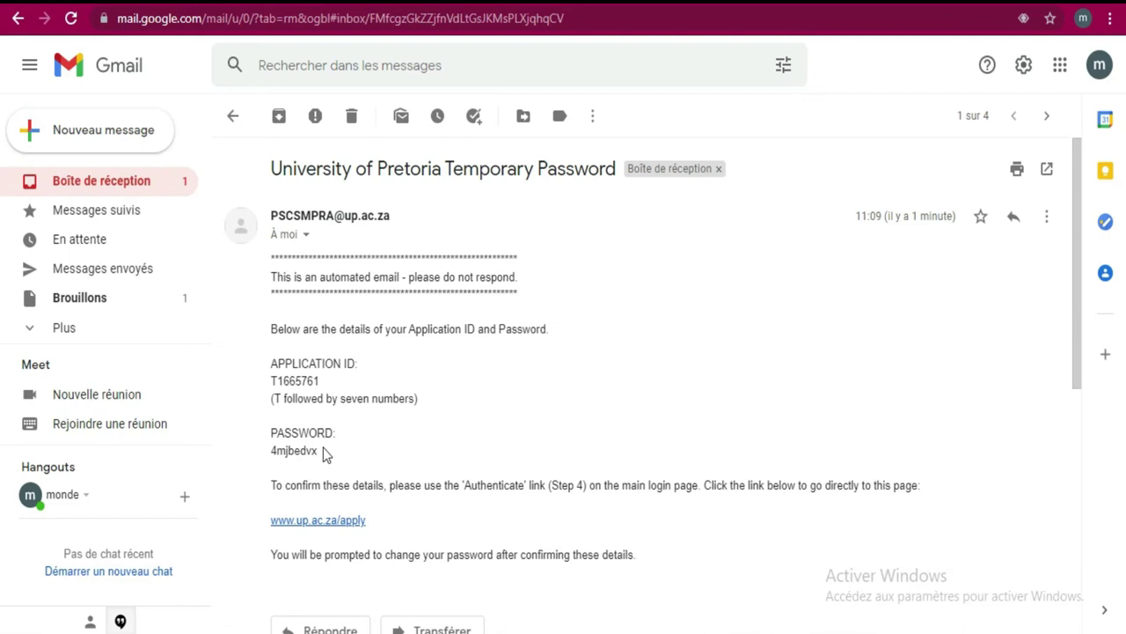
- Copy the temporary password and follow the application login page link
{"action": "left_click_drag", "start_coordinate": [323, 447], "coordinate": [270, 449]}
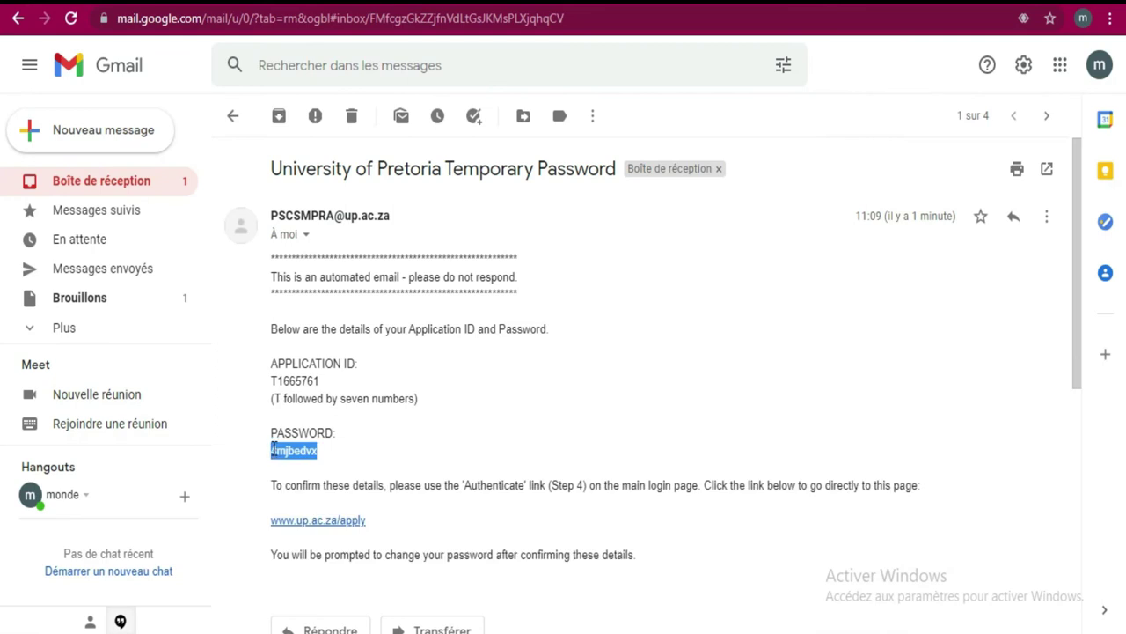
{"action": "right_click", "coordinate": [285, 453]}
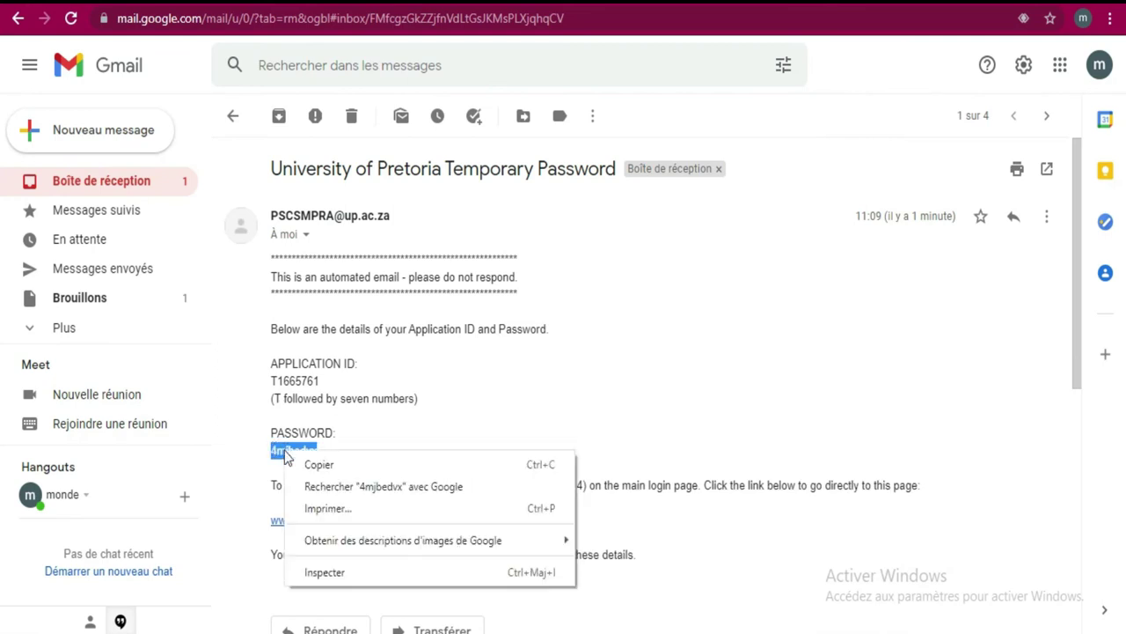
{"action": "left_click", "coordinate": [320, 464]}
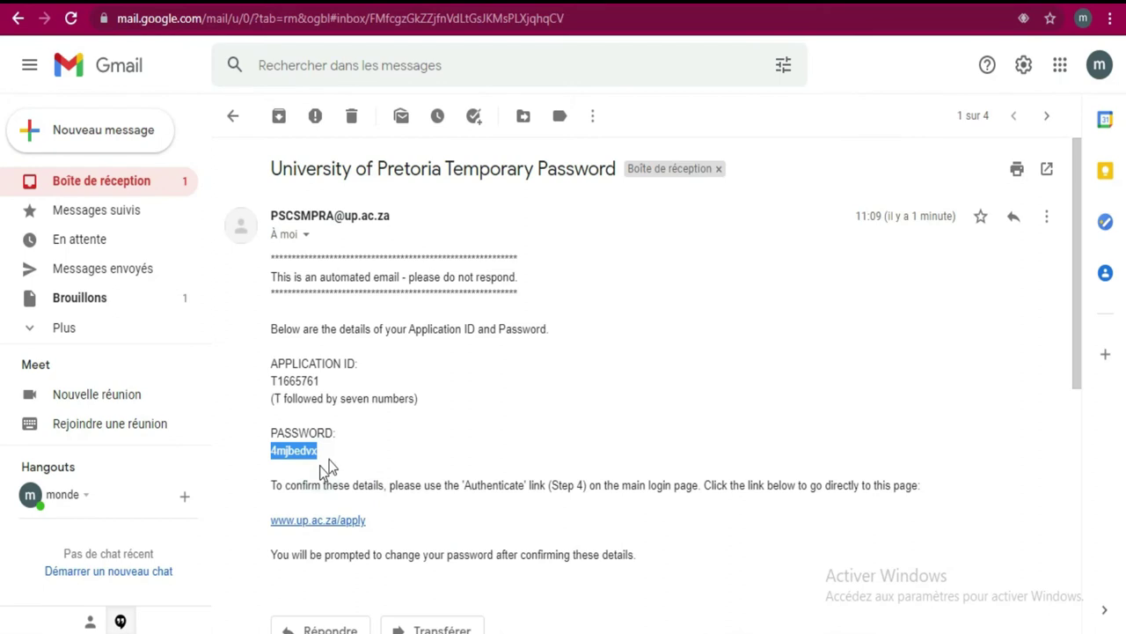
{"action": "left_click", "coordinate": [334, 521]}
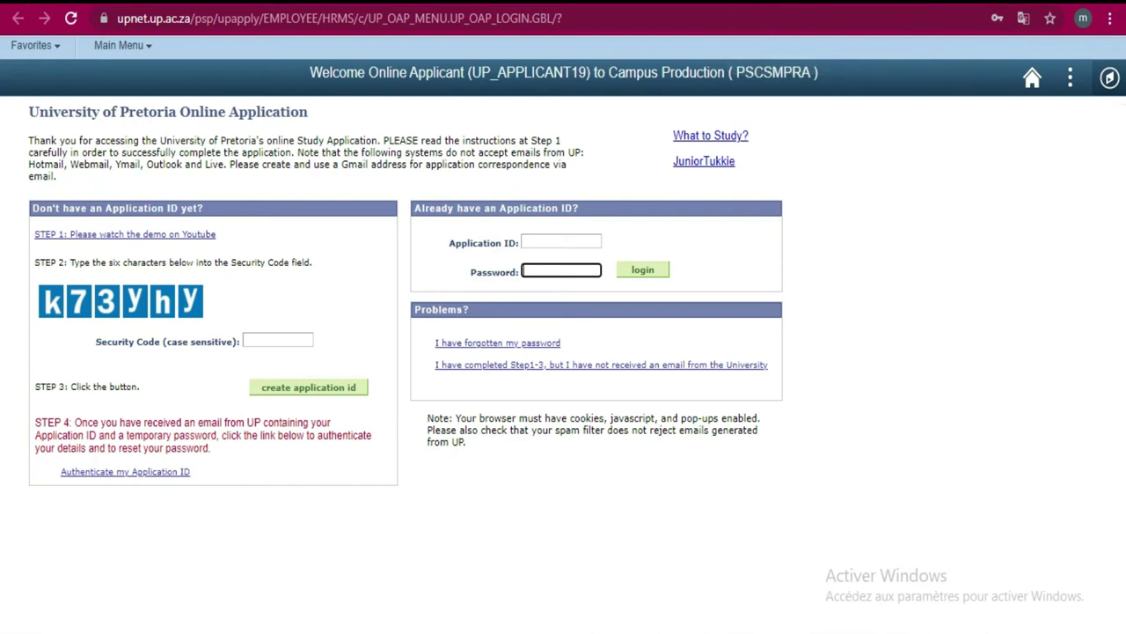
- Recheck the temporary password email, then return to the login page and choose Authenticate my Application ID
{"action": "left_click", "coordinate": [704, 1]}
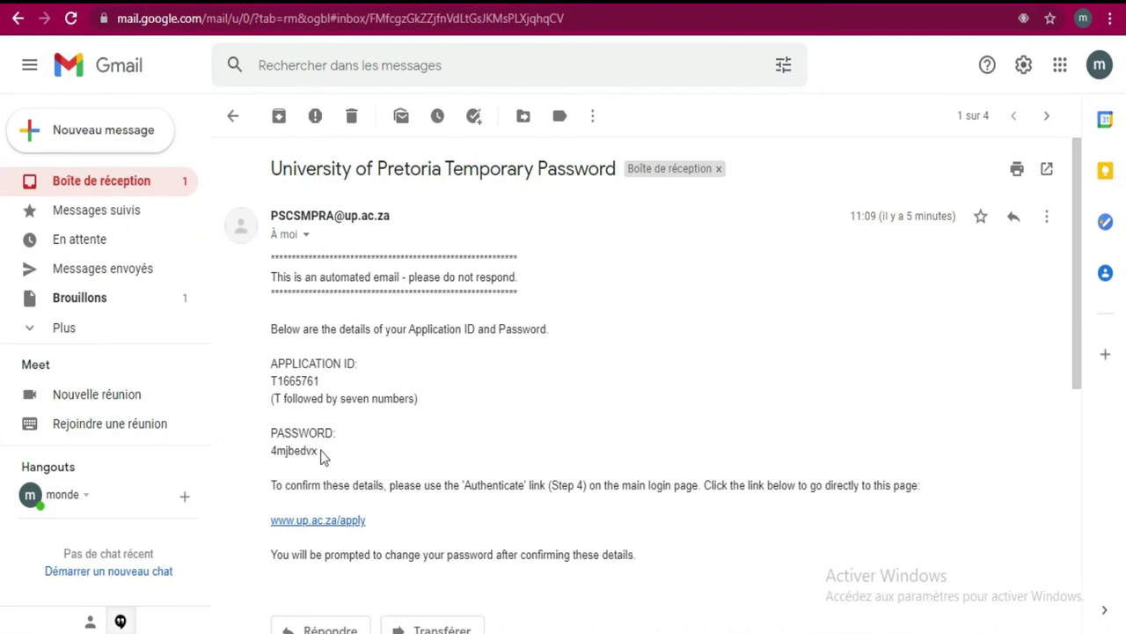
{"action": "left_click_drag", "start_coordinate": [322, 456], "coordinate": [269, 454]}
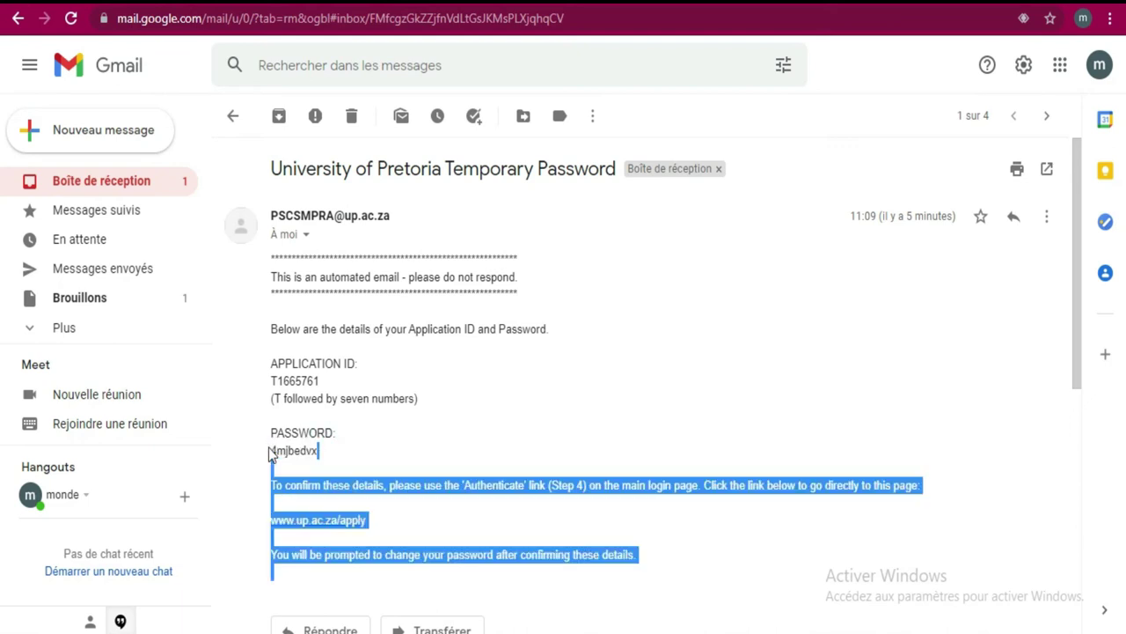
{"action": "left_click_drag", "start_coordinate": [328, 380], "coordinate": [295, 377]}
{"action": "left_click", "coordinate": [675, 337]}
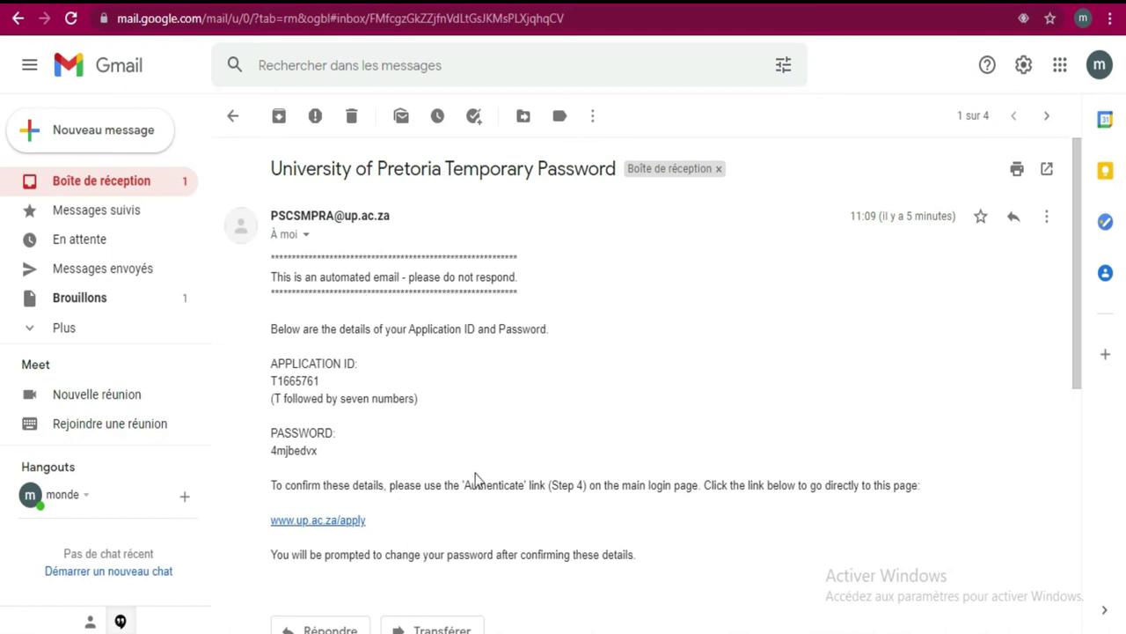
{"action": "left_click", "coordinate": [319, 522]}
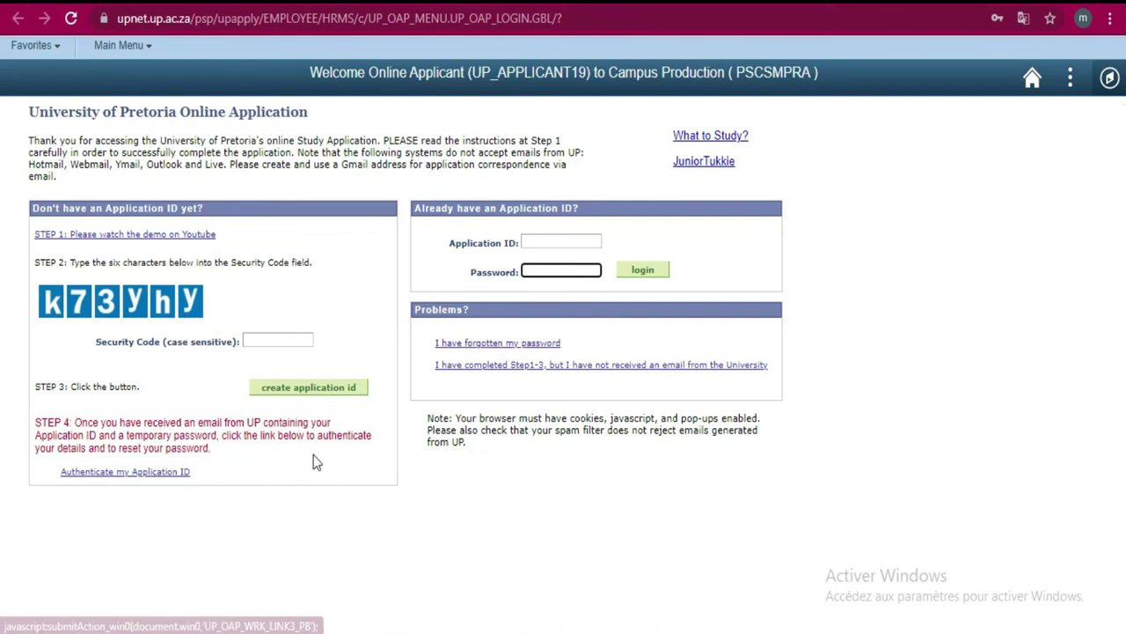
{"action": "left_click", "coordinate": [111, 473]}
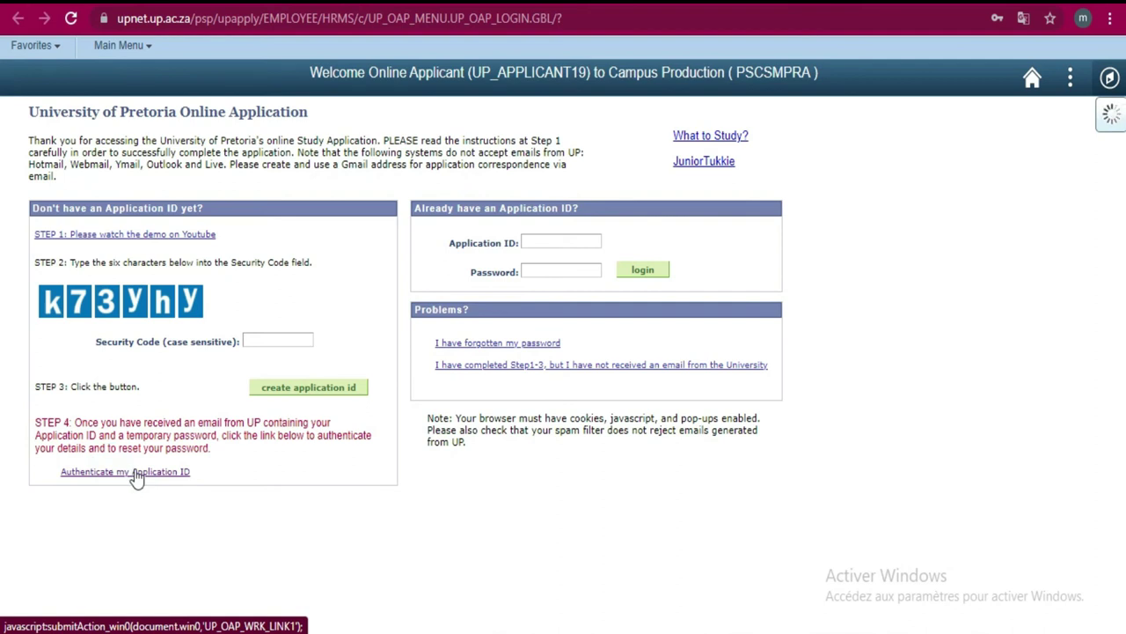
- Open the authentication form and fill in the saved email address from autofill
{"action": "left_click", "coordinate": [136, 475]}
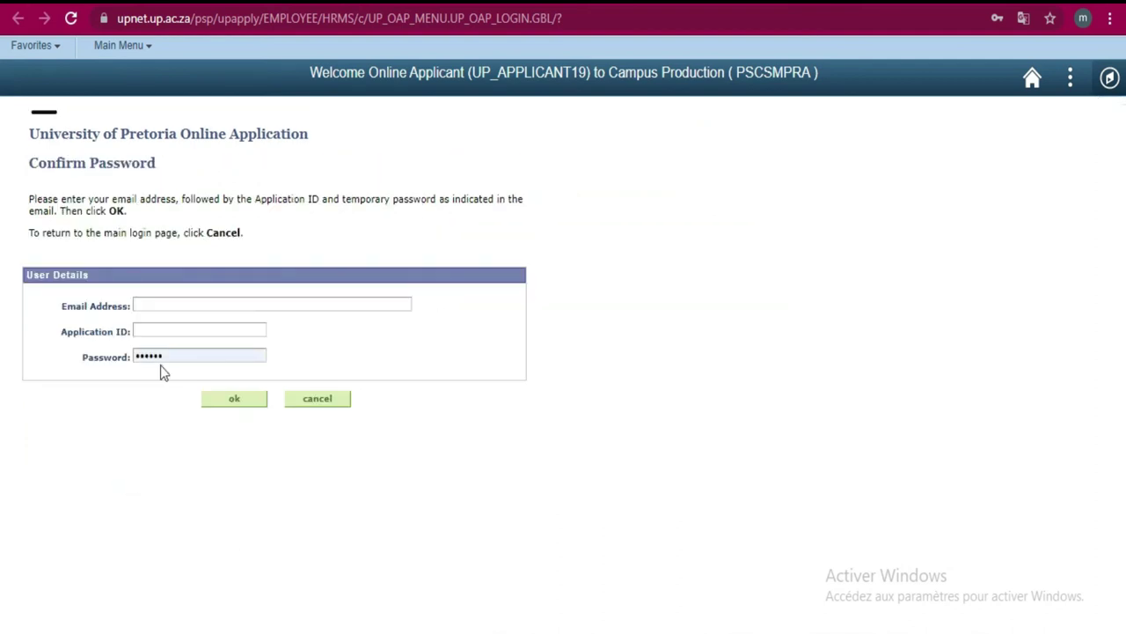
{"action": "left_click", "coordinate": [157, 301]}
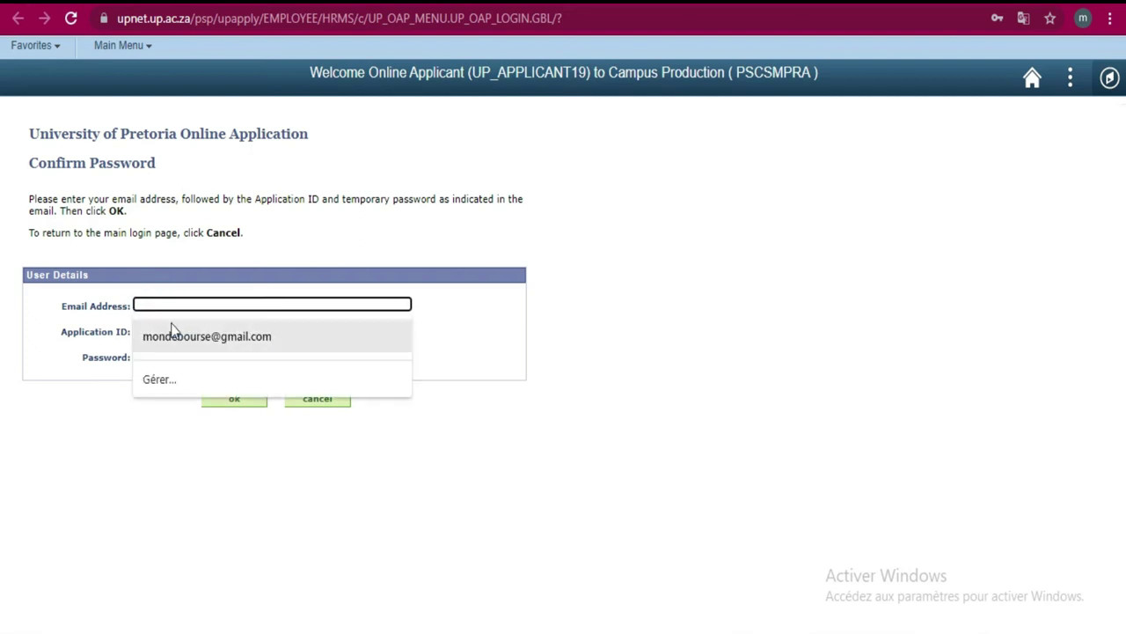
{"action": "left_click", "coordinate": [178, 336]}
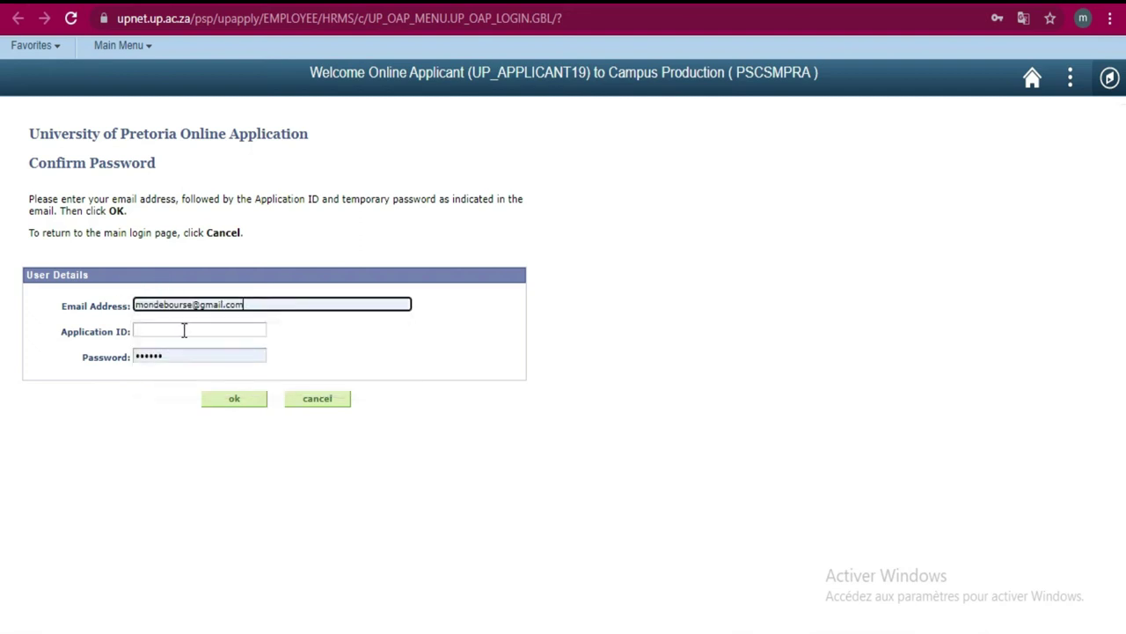
{"action": "left_click", "coordinate": [184, 330]}
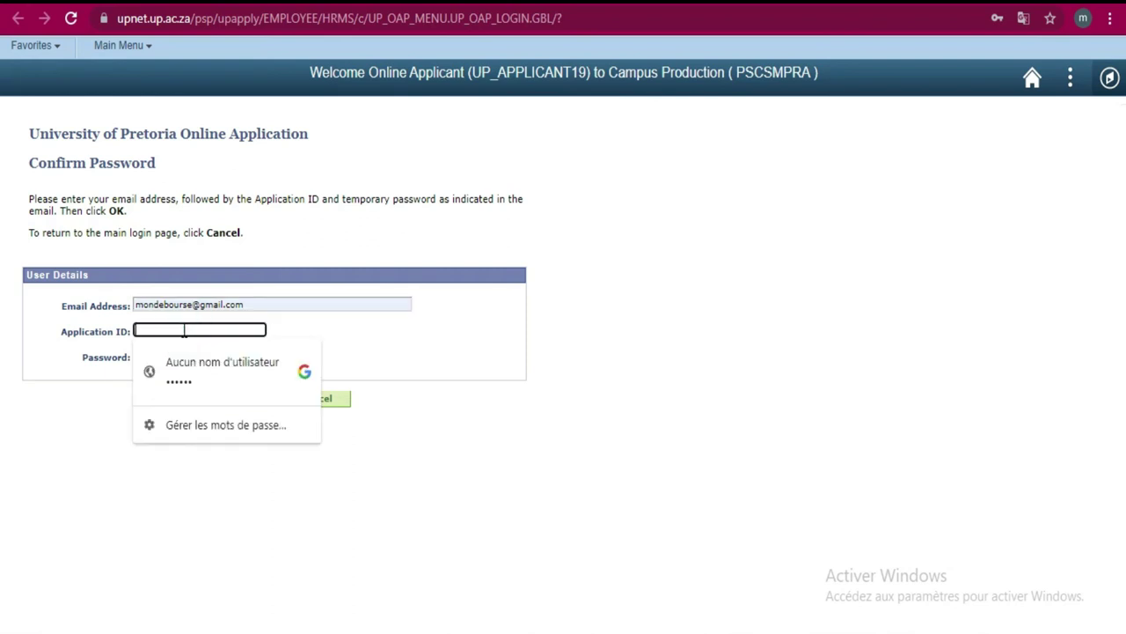
{"action": "left_click", "coordinate": [59, 462]}
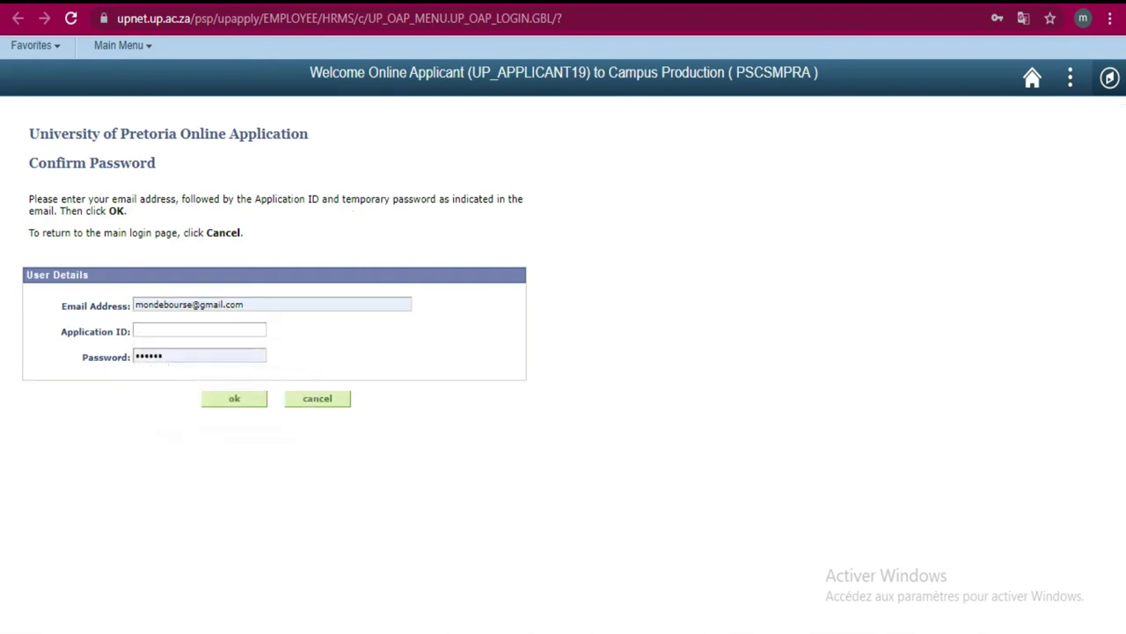
- Copy the Application ID from the Gmail message and paste it into the Application ID field
{"action": "key", "text": "ctrl+Tab"}
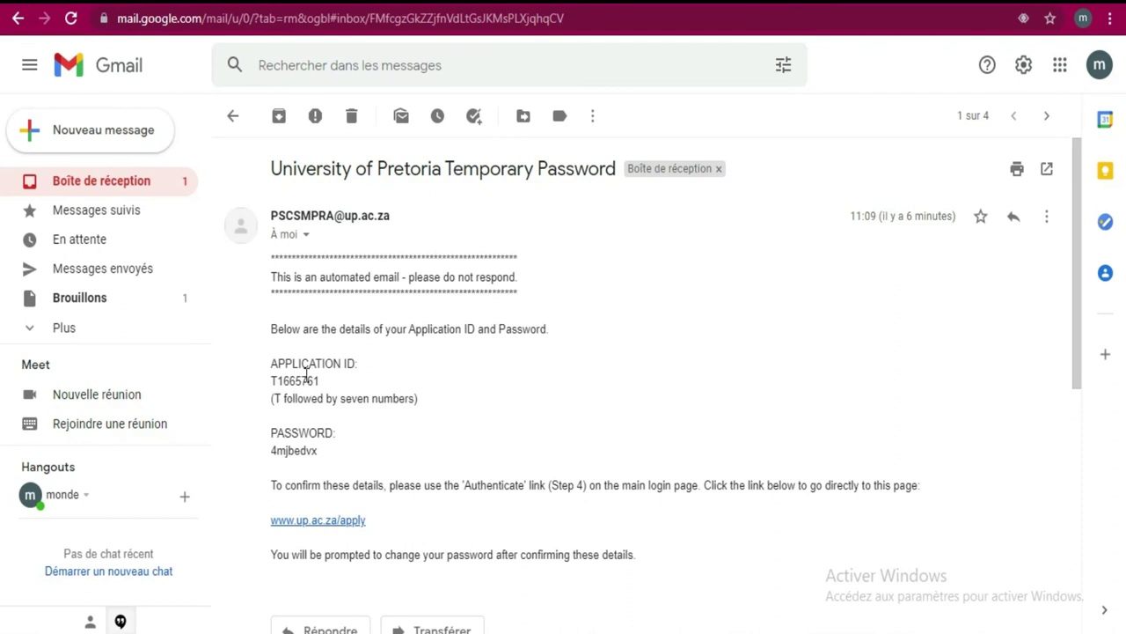
{"action": "left_click_drag", "start_coordinate": [324, 380], "coordinate": [270, 379]}
{"action": "right_click", "coordinate": [285, 378]}
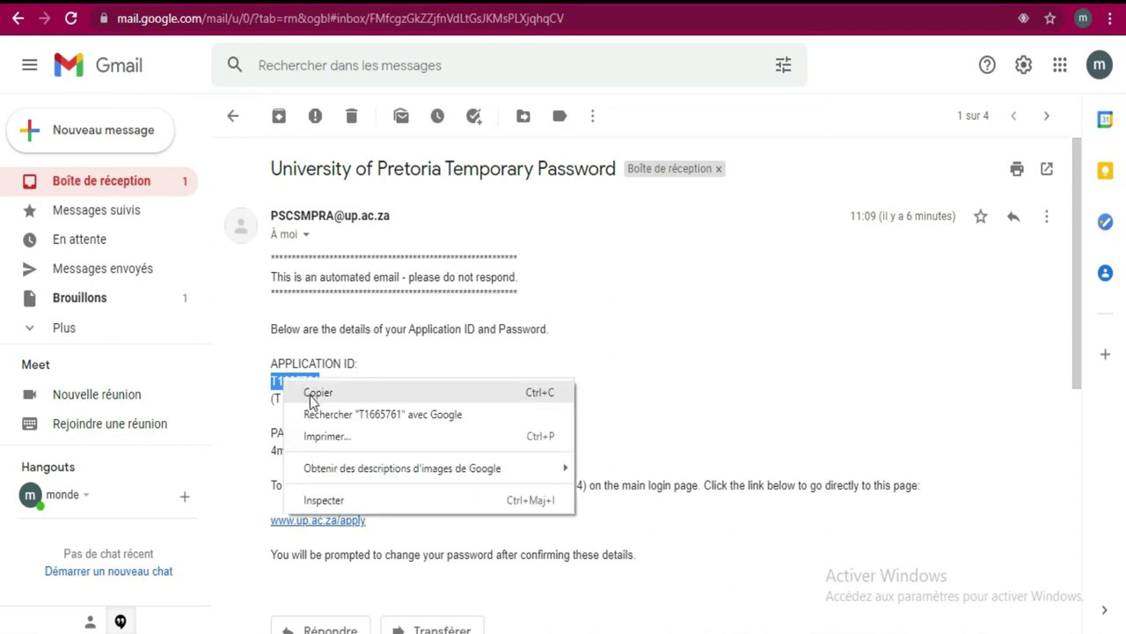
{"action": "left_click", "coordinate": [315, 392]}
{"action": "key", "text": "alt+Tab"}
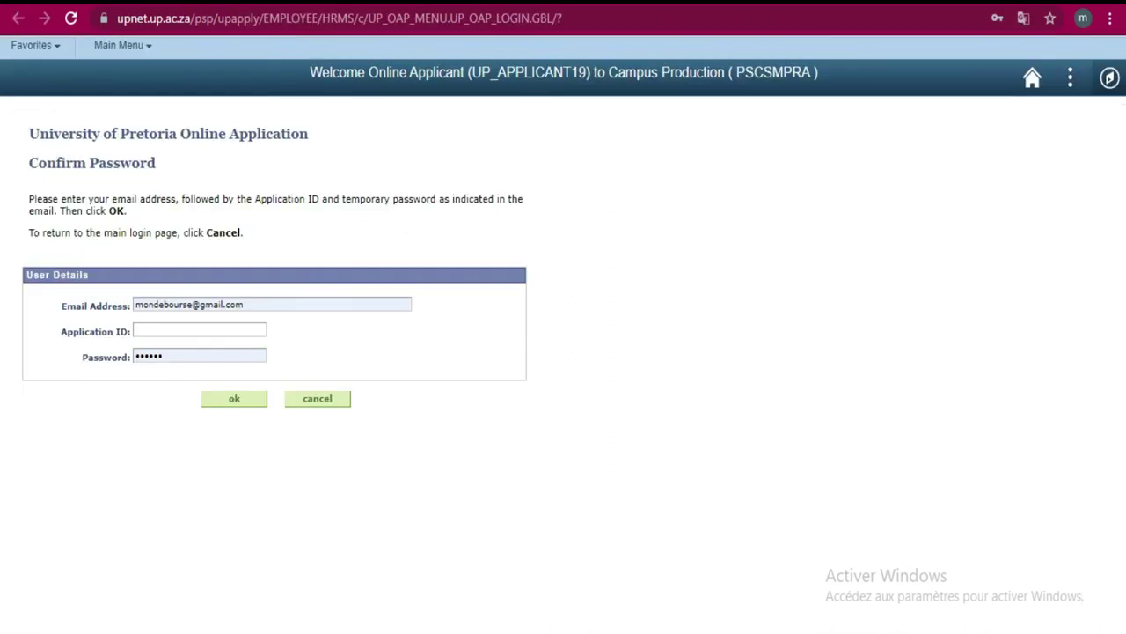
{"action": "left_click", "coordinate": [216, 327]}
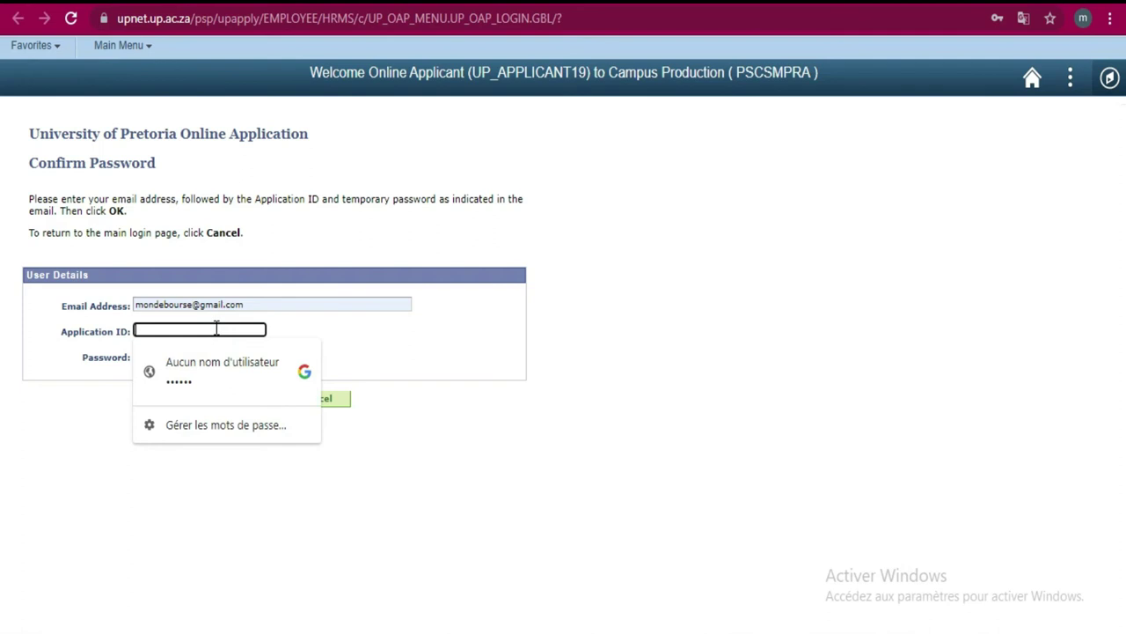
{"action": "right_click", "coordinate": [216, 327]}
{"action": "left_click", "coordinate": [318, 157]}
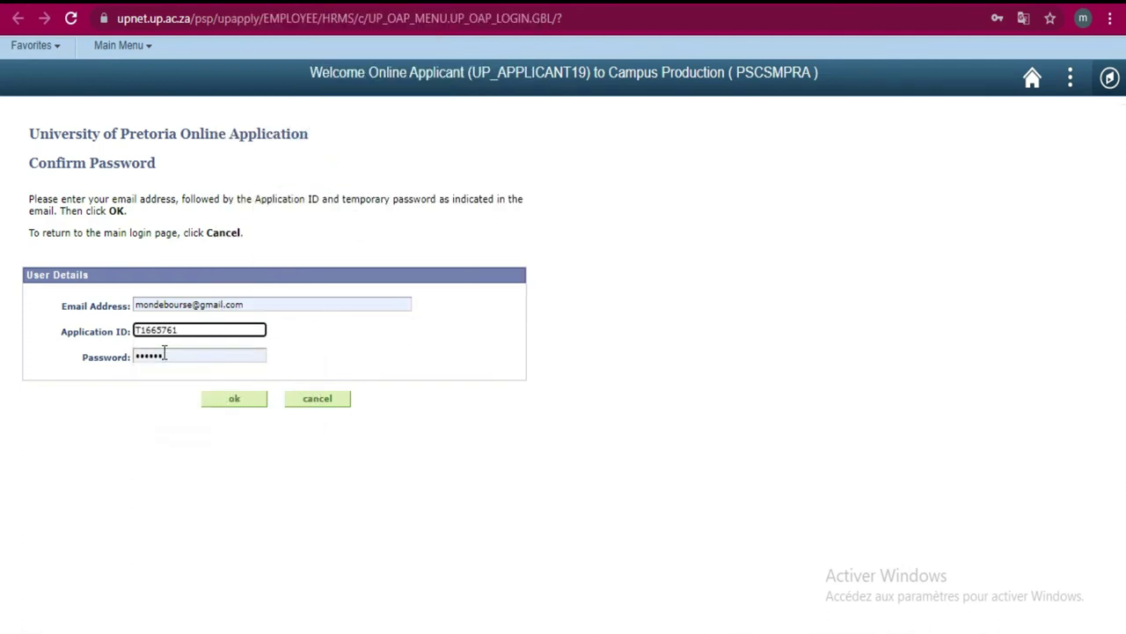
{"action": "left_click", "coordinate": [167, 355]}
{"action": "double_click", "coordinate": [172, 355]}
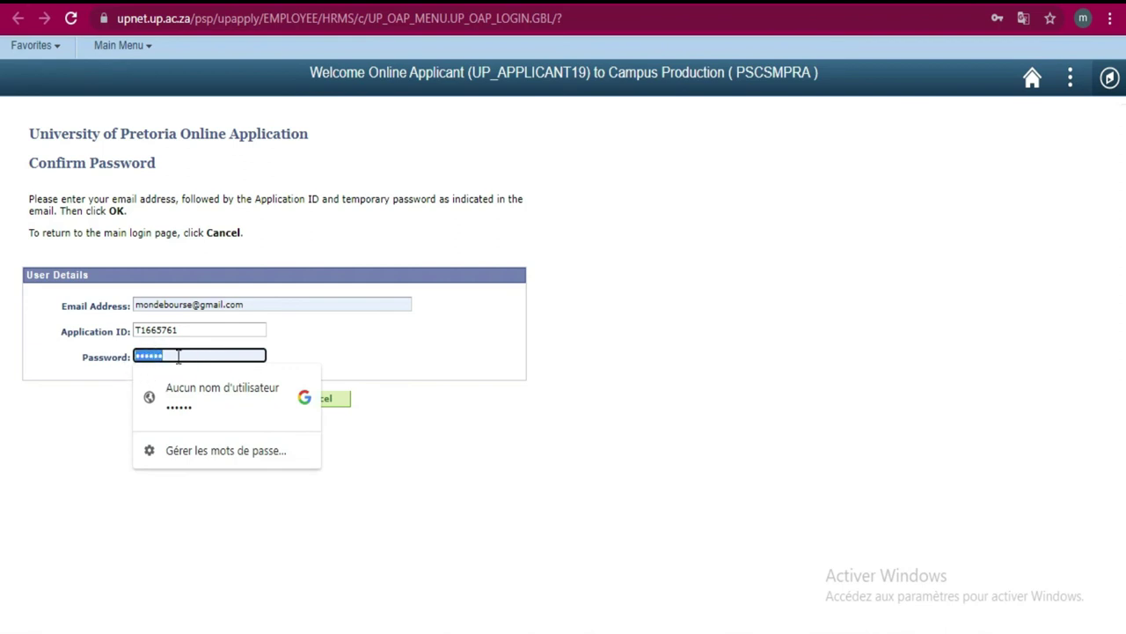
- Copy the temporary password from the email, paste it into the Password field, and submit
{"action": "key", "text": "ctrl+Tab"}
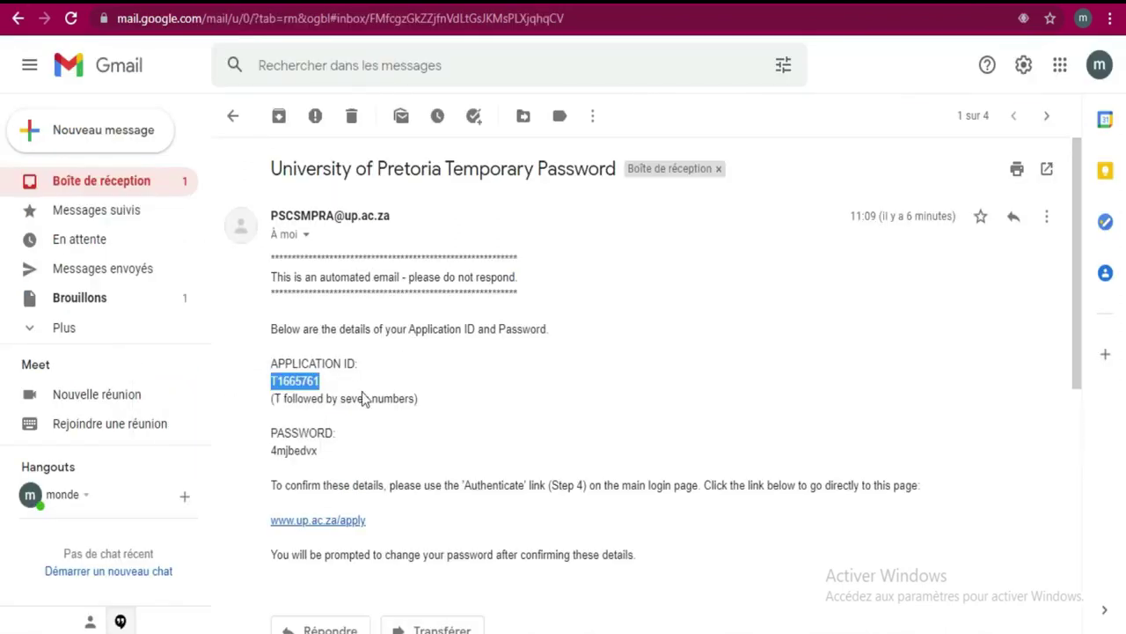
{"action": "left_click_drag", "start_coordinate": [322, 452], "coordinate": [272, 448]}
{"action": "right_click", "coordinate": [273, 451]}
{"action": "left_click", "coordinate": [296, 462]}
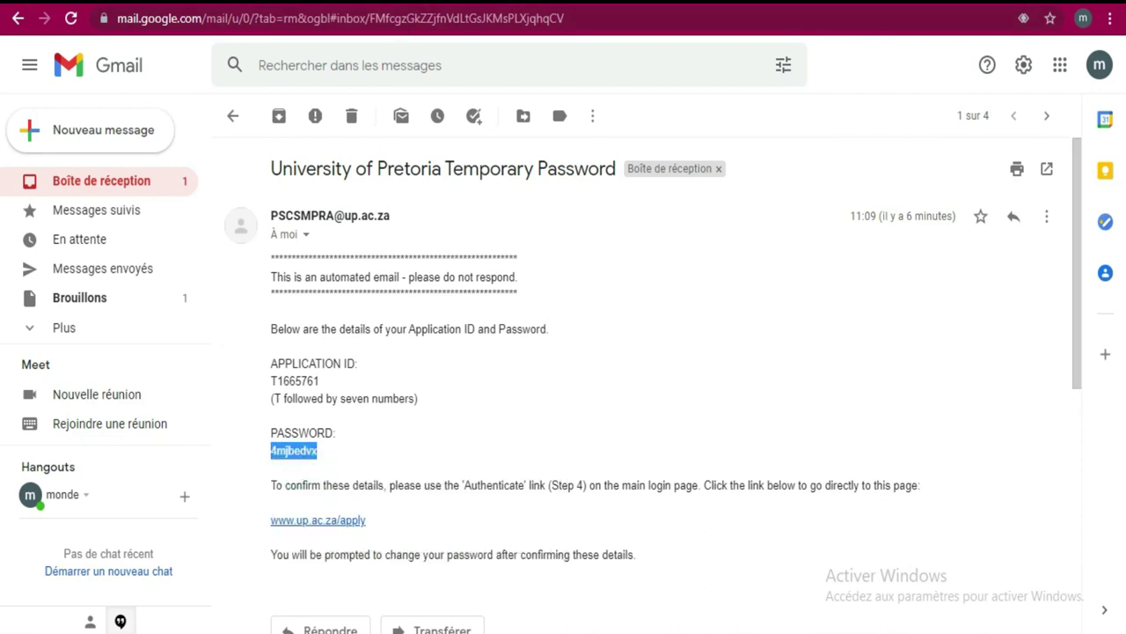
{"action": "key", "text": "alt+Tab"}
{"action": "left_click", "coordinate": [179, 357]}
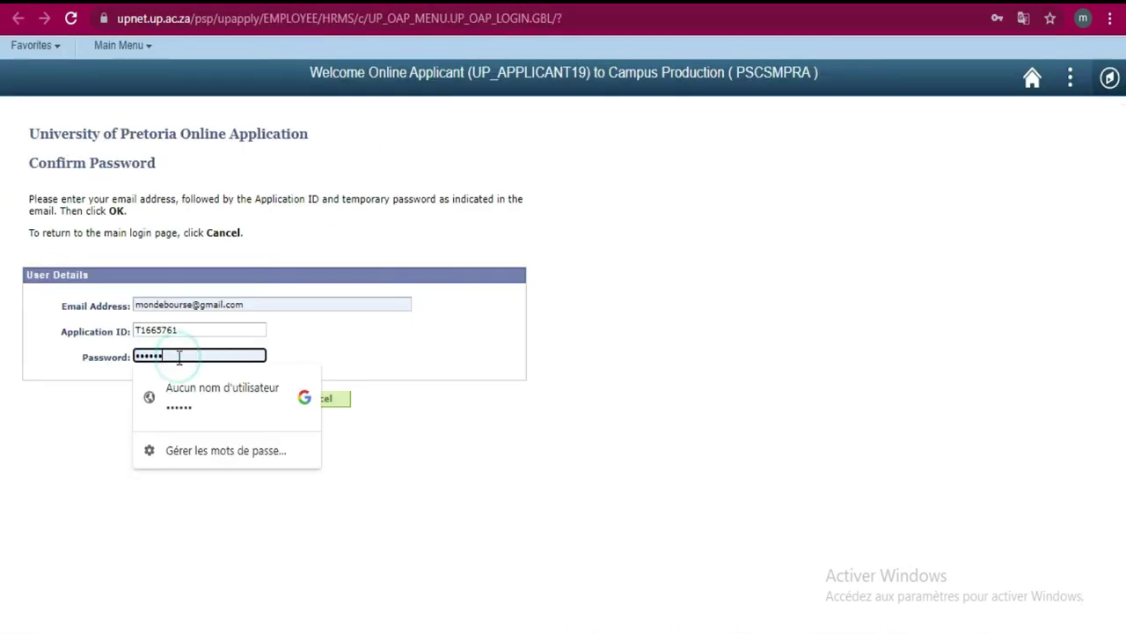
{"action": "double_click", "coordinate": [167, 352]}
{"action": "right_click", "coordinate": [173, 355]}
{"action": "left_click", "coordinate": [241, 147]}
{"action": "left_click", "coordinate": [454, 491]}
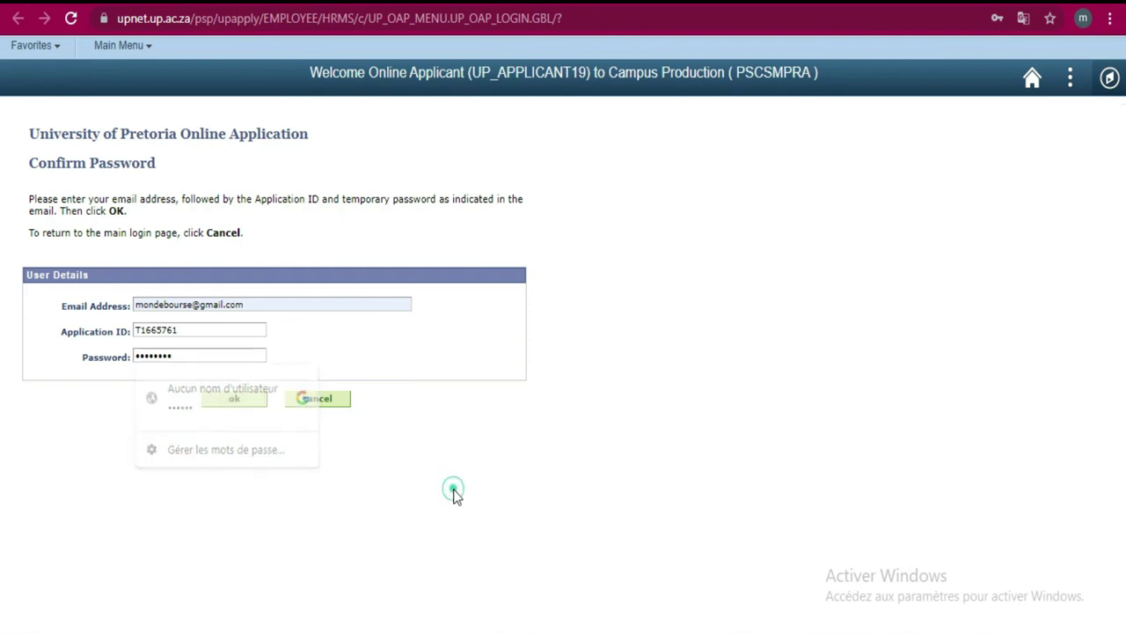
{"action": "left_click", "coordinate": [238, 399]}
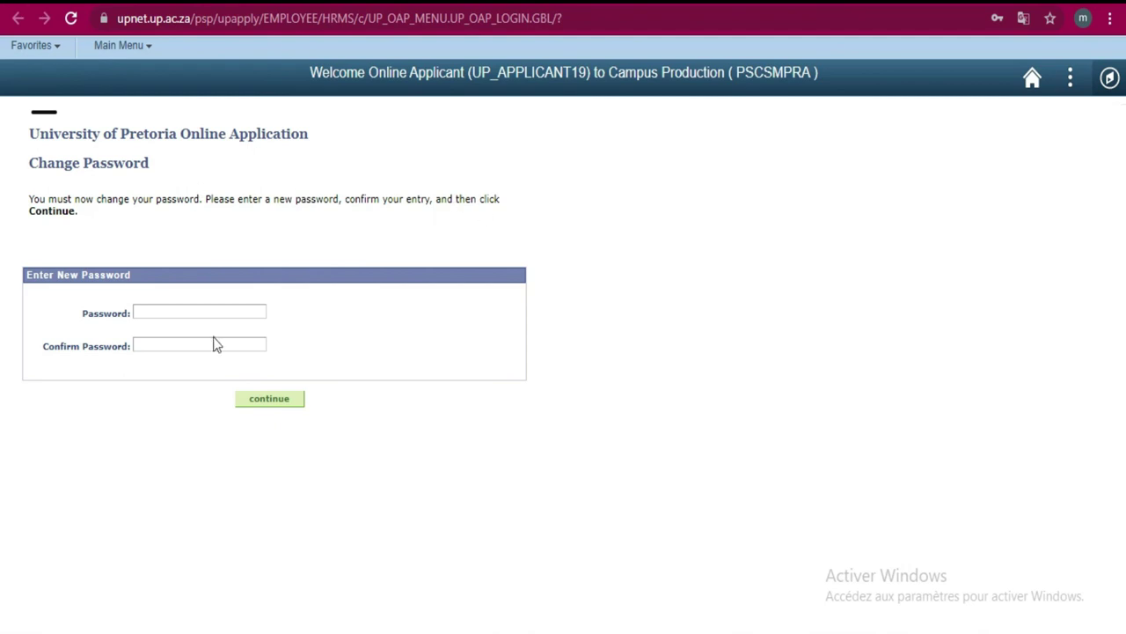
- Type the new password in the Password field and start retyping it in Confirm Password
{"action": "left_click", "coordinate": [167, 311]}
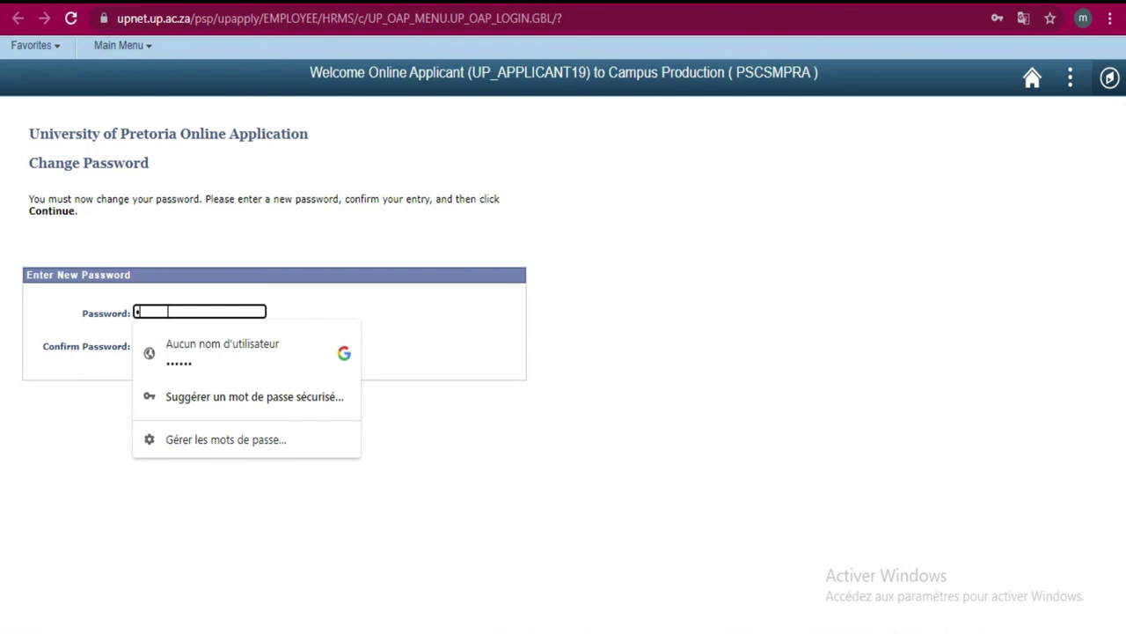
{"action": "type", "text": "•••••••"}
{"action": "key", "text": "Tab"}
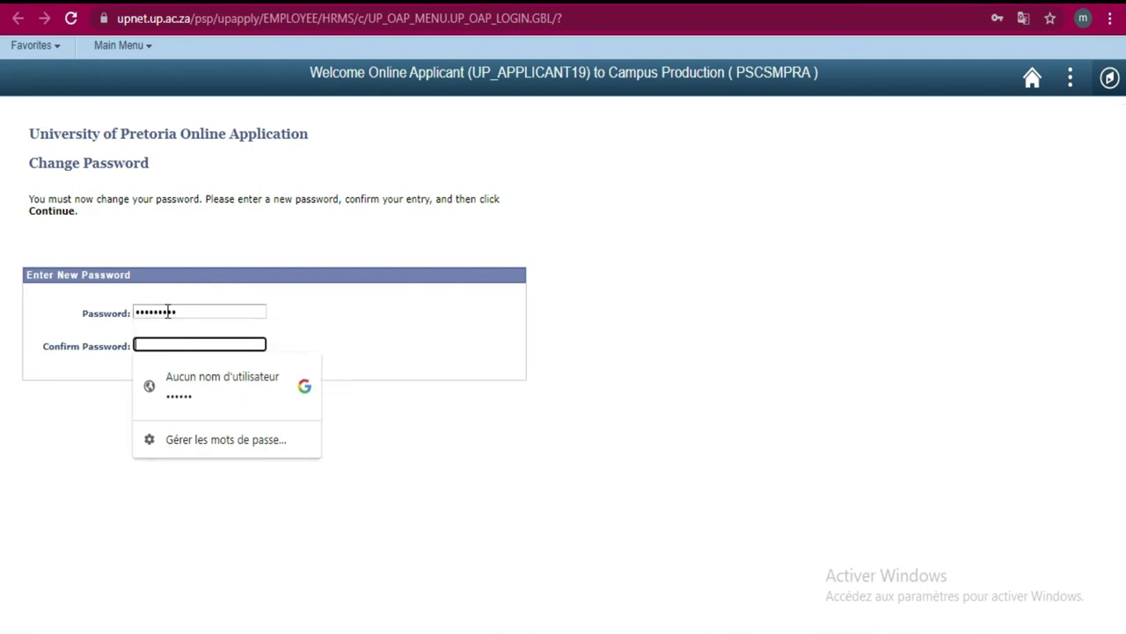
{"action": "type", "text": "•"}
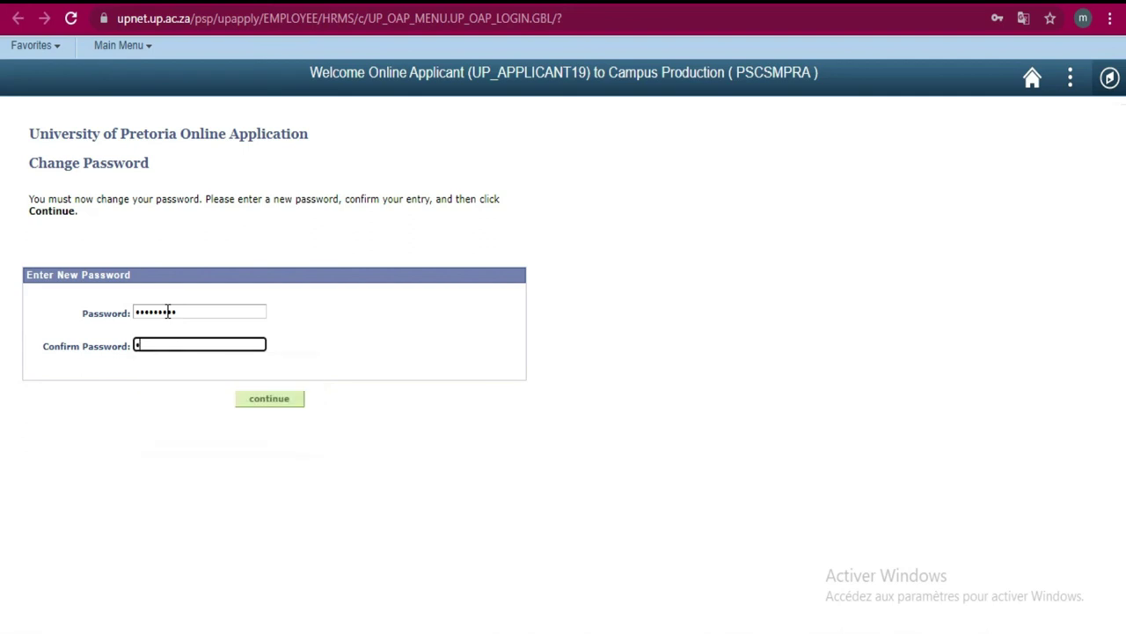
{"action": "type", "text": "•••••••"}
- Submit the new password and confirm the password change to reach the Application Summary
{"action": "left_click", "coordinate": [263, 403]}
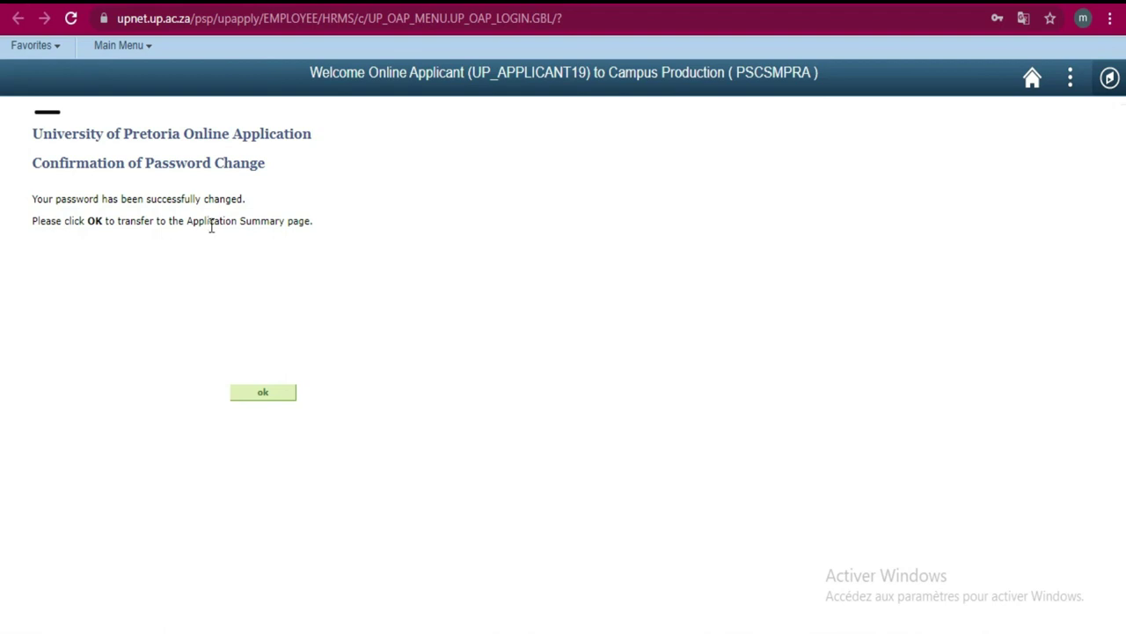
{"action": "left_click", "coordinate": [263, 395]}
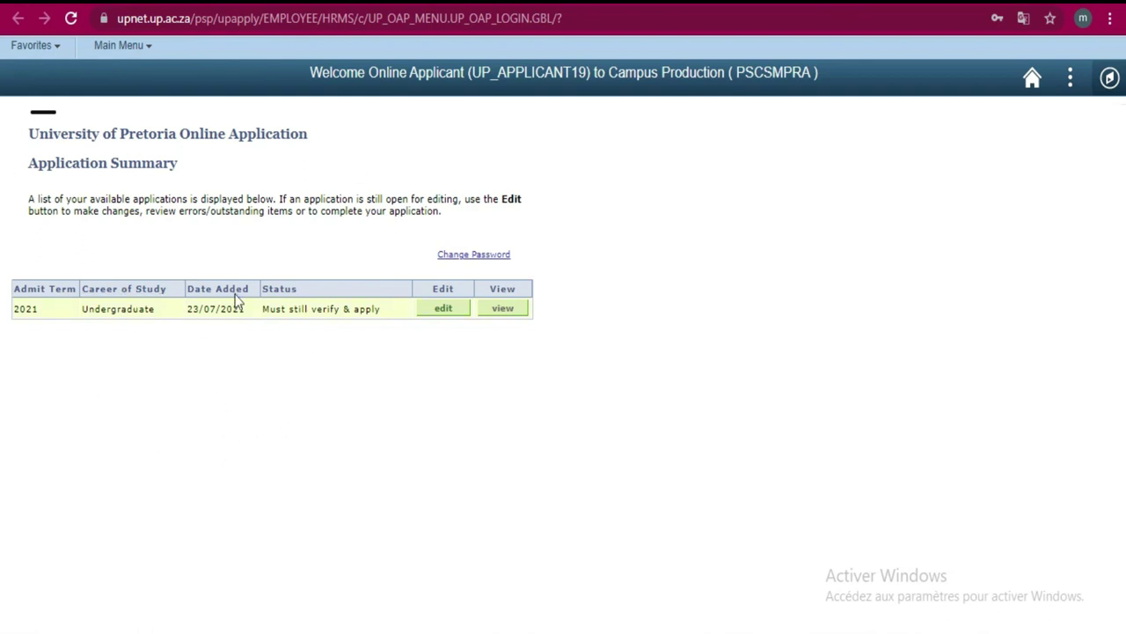
- Edit the 2021 undergraduate application and accept Chrome's Modifier le mot de passe prompt
{"action": "left_click", "coordinate": [449, 313]}
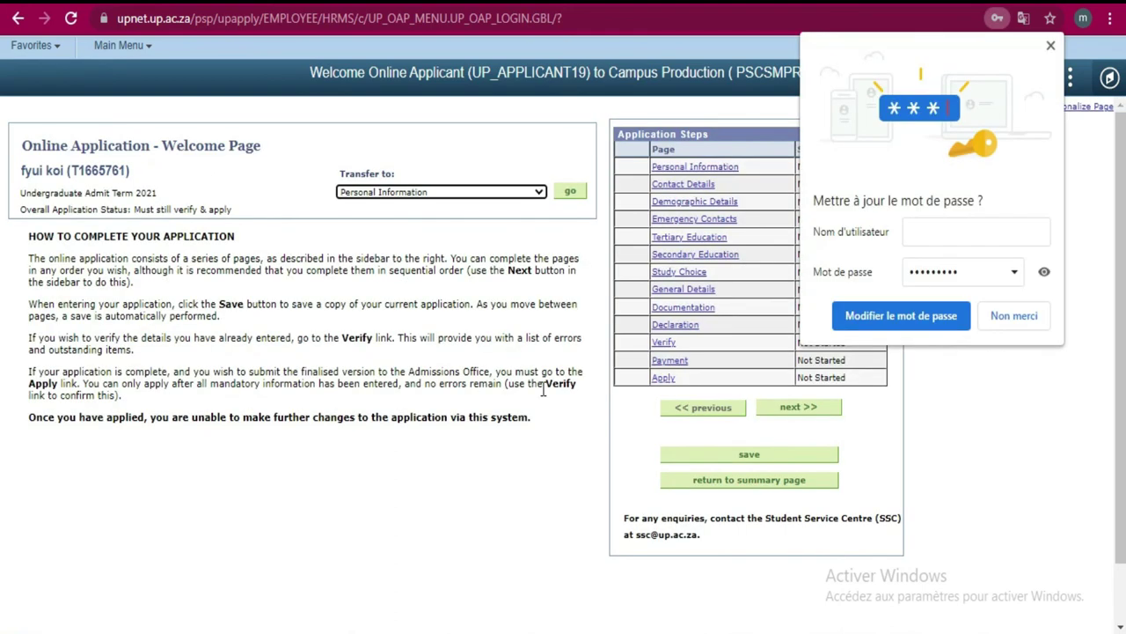
{"action": "left_click", "coordinate": [899, 317]}
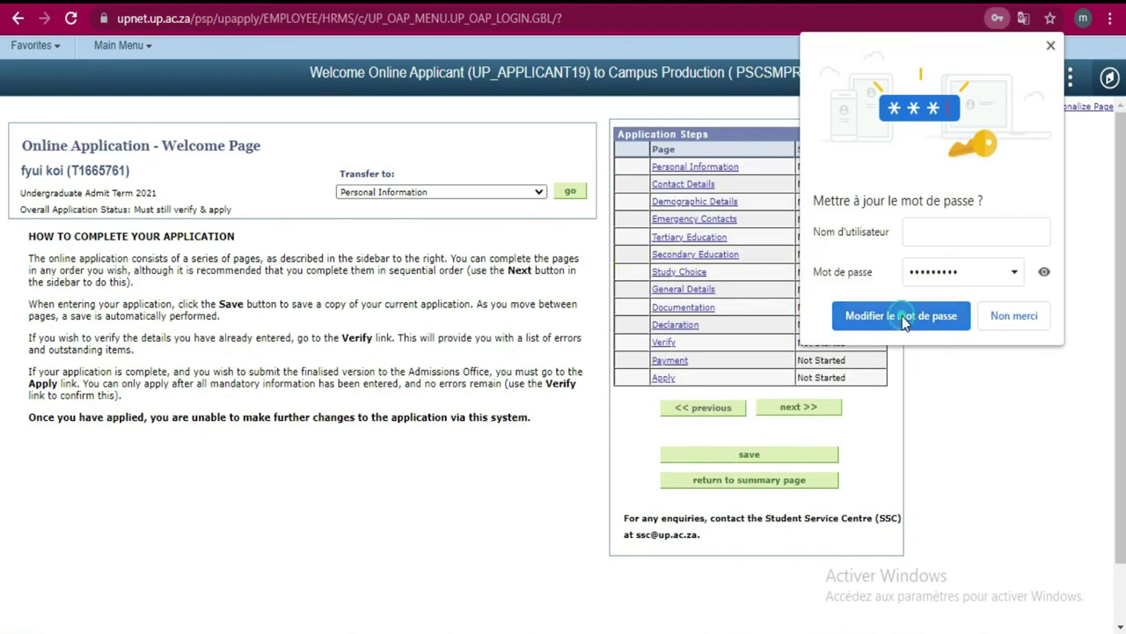